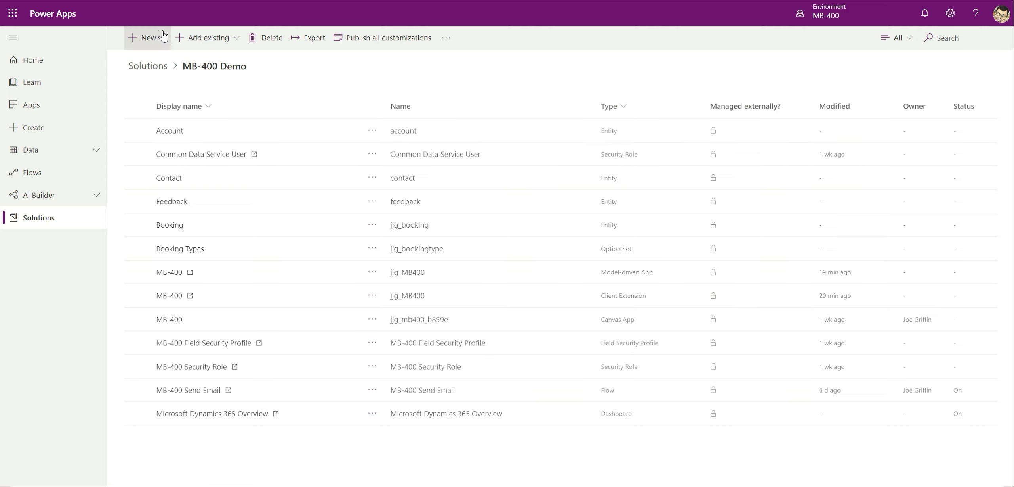
Step: Open the Account entity and show its business rules to add a new rule
left_click(168, 131)
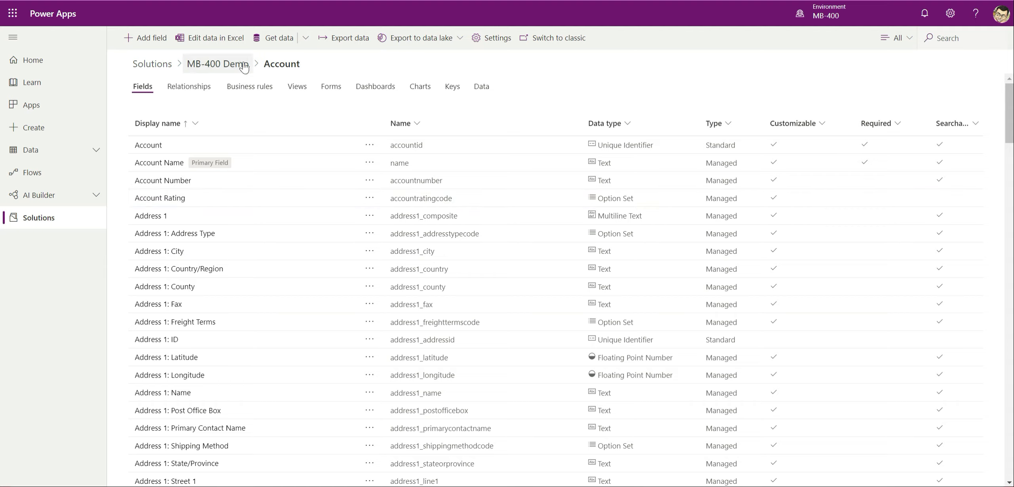
left_click(261, 88)
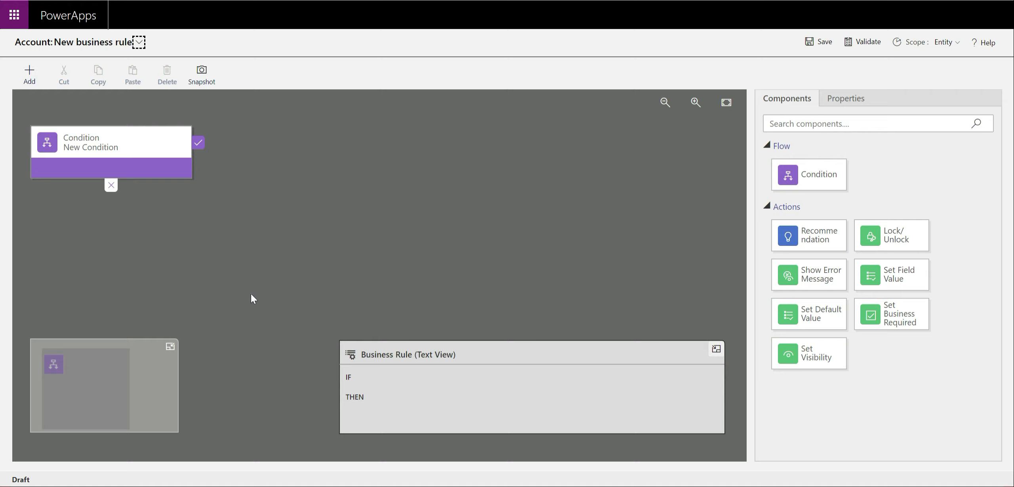
left_click(667, 102)
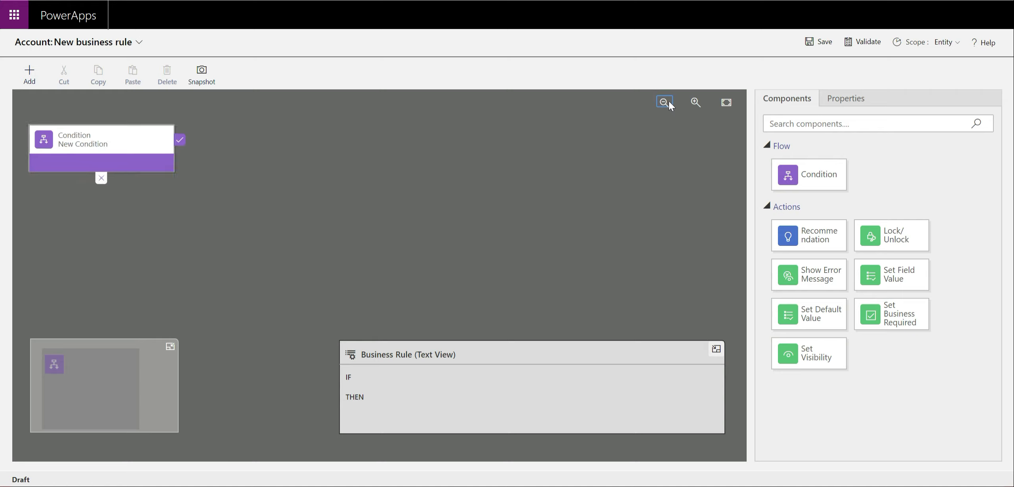
left_click(668, 101)
left_click(695, 103)
left_click(696, 102)
left_click(696, 103)
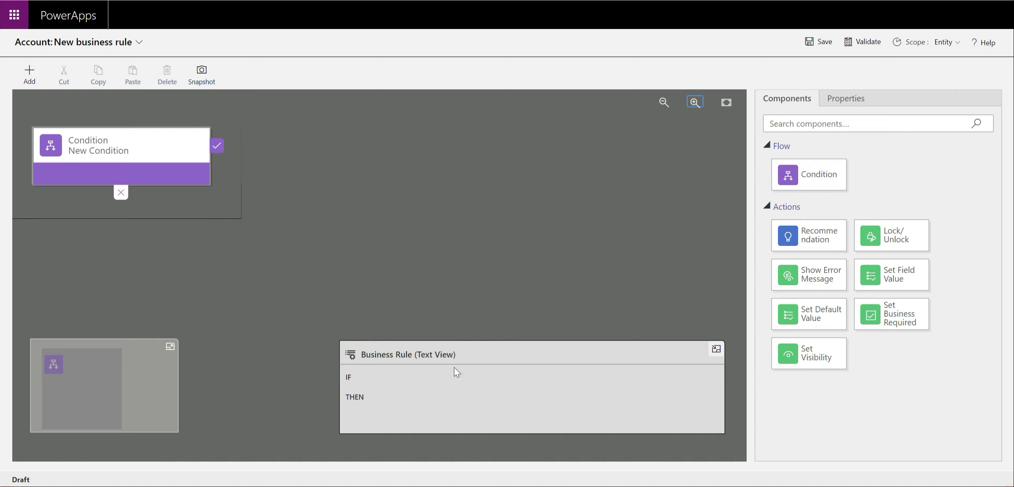
left_click(668, 103)
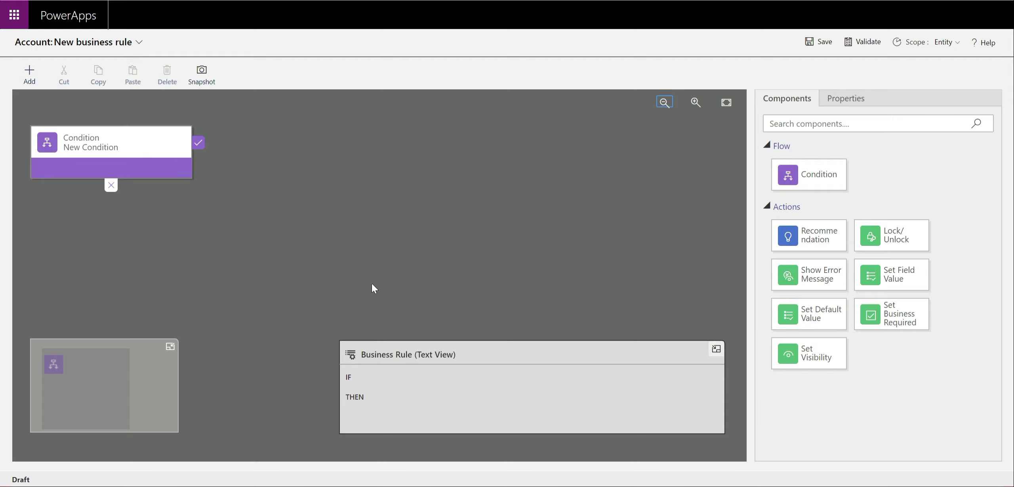
Step: Name the condition 'MB-400 Condition' and add a Rule 2 joined by AND logic
left_click(81, 144)
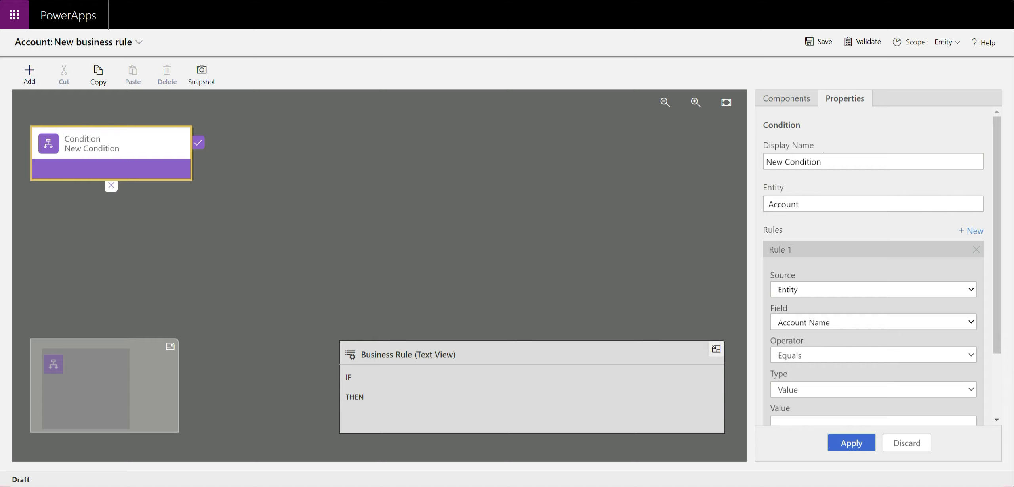
type("MB")
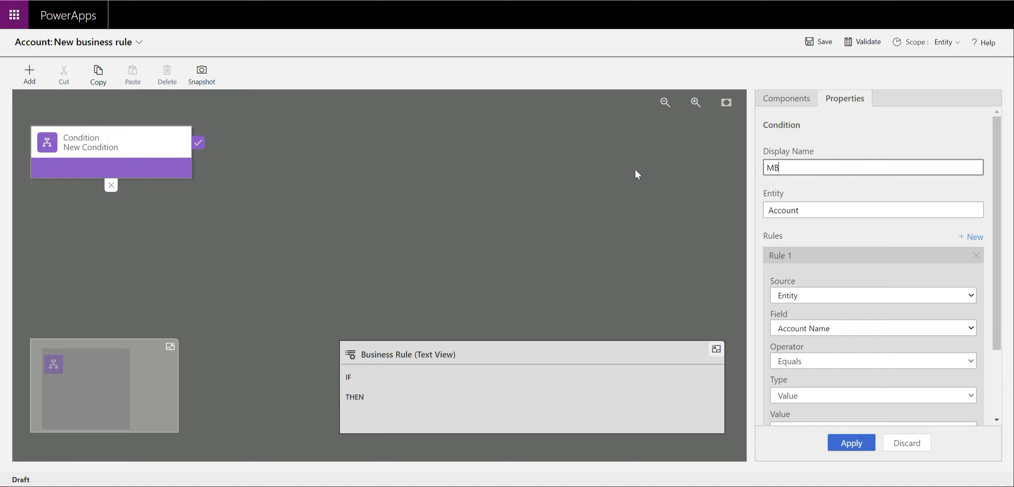
type("-400 Condition")
scroll(838, 222, "down", 2)
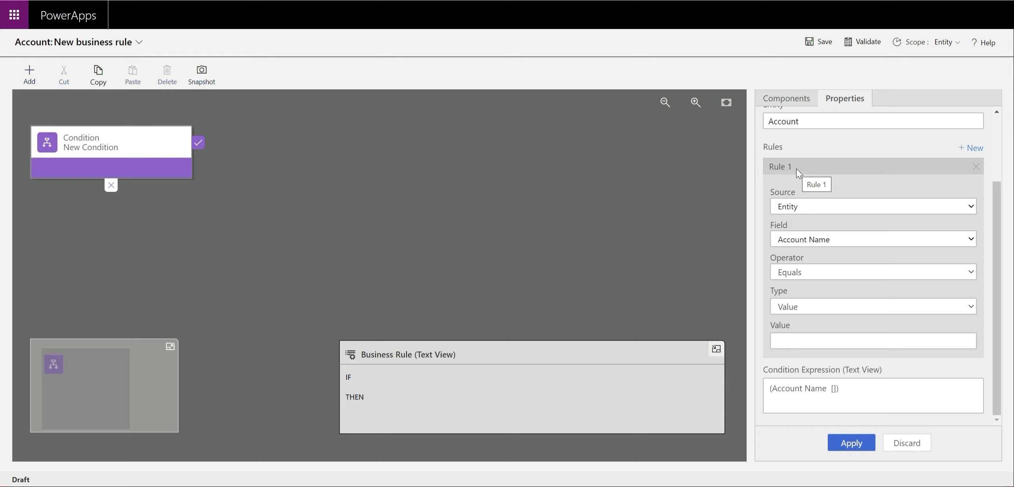
left_click(974, 150)
scroll(864, 210, "down", 2)
scroll(864, 209, "down", 3)
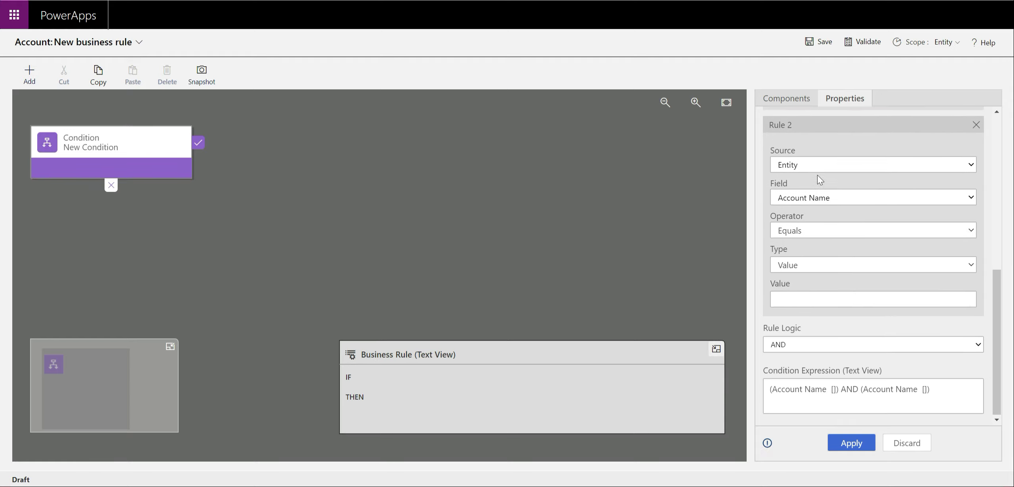
left_click(797, 344)
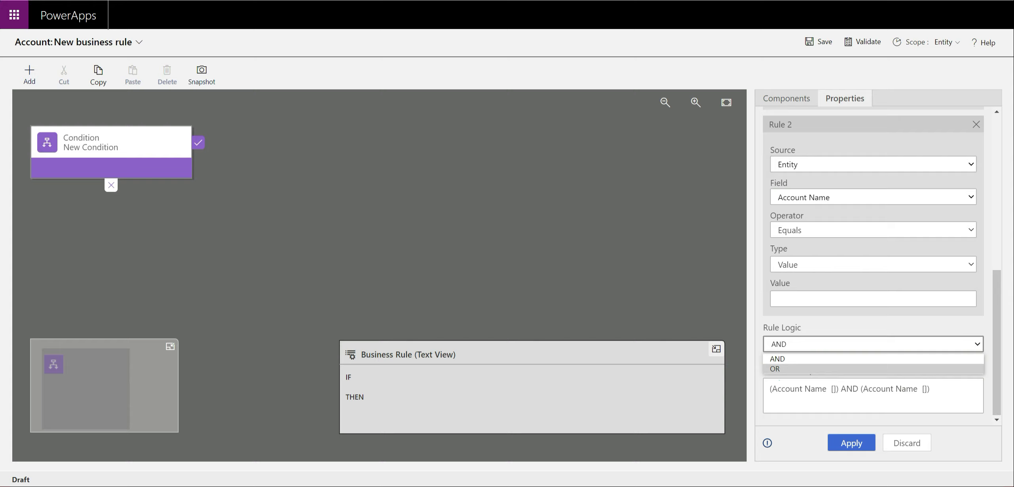
left_click(783, 359)
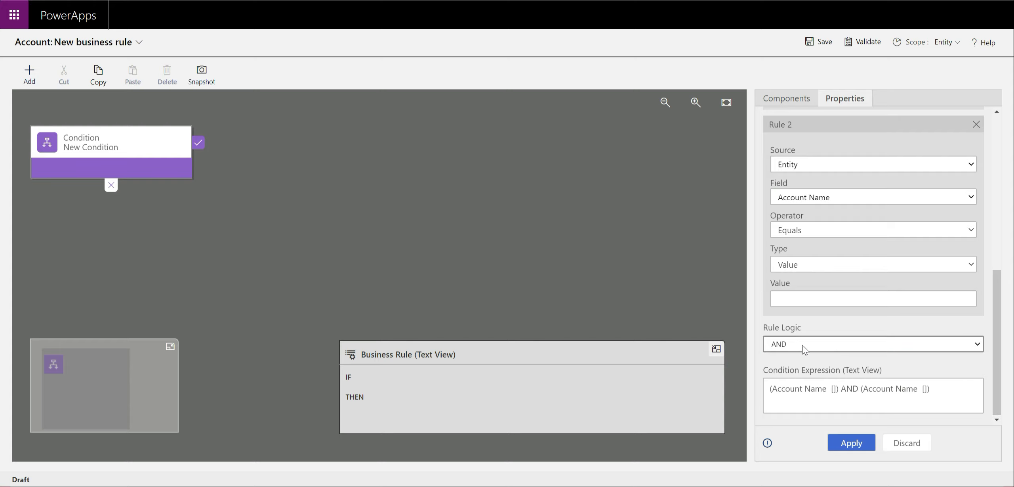
scroll(863, 195, "up", 6)
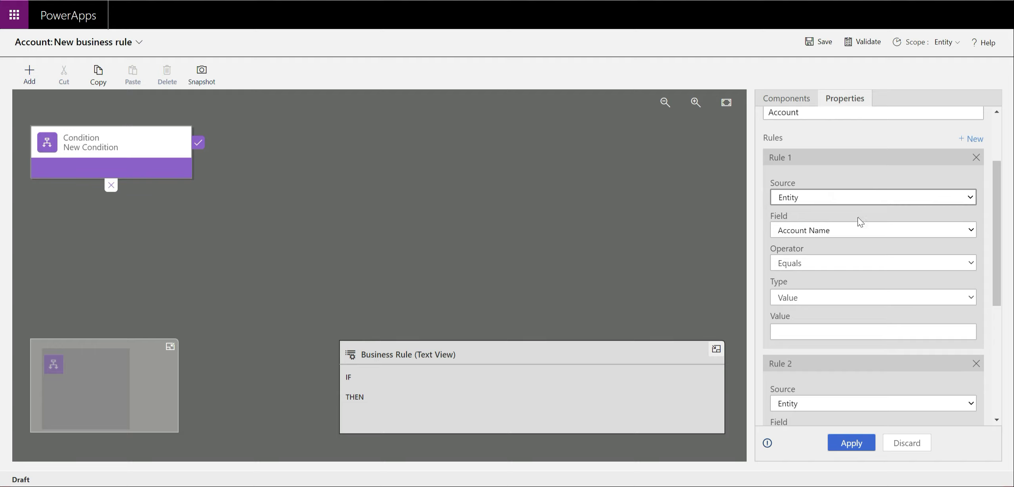
Step: Set Rule 1 to check that the Fax field contains data
left_click(887, 233)
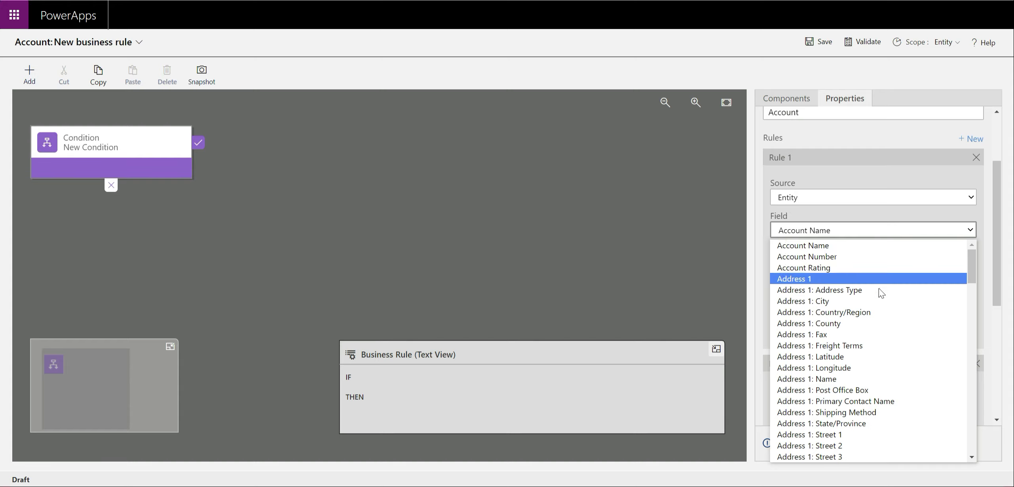
scroll(876, 292, "down", 15)
scroll(868, 297, "down", 3)
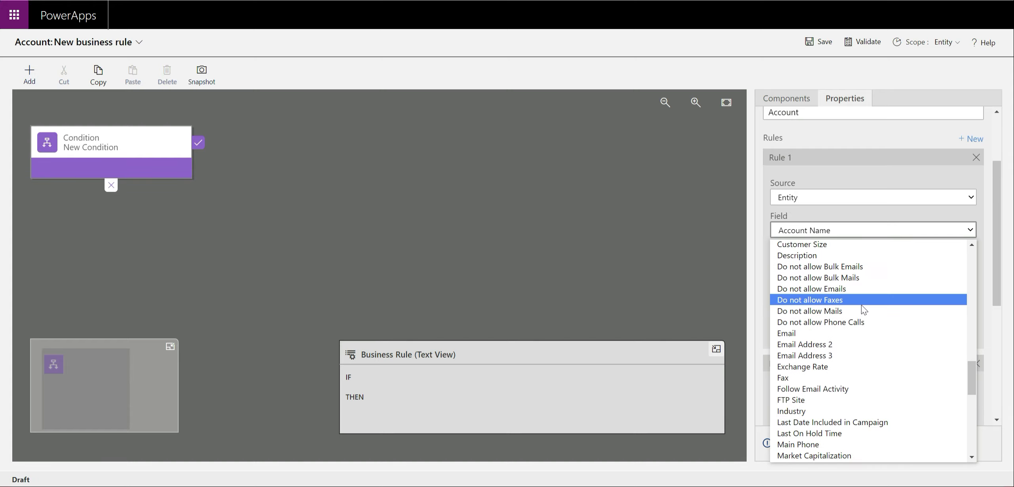
left_click(794, 343)
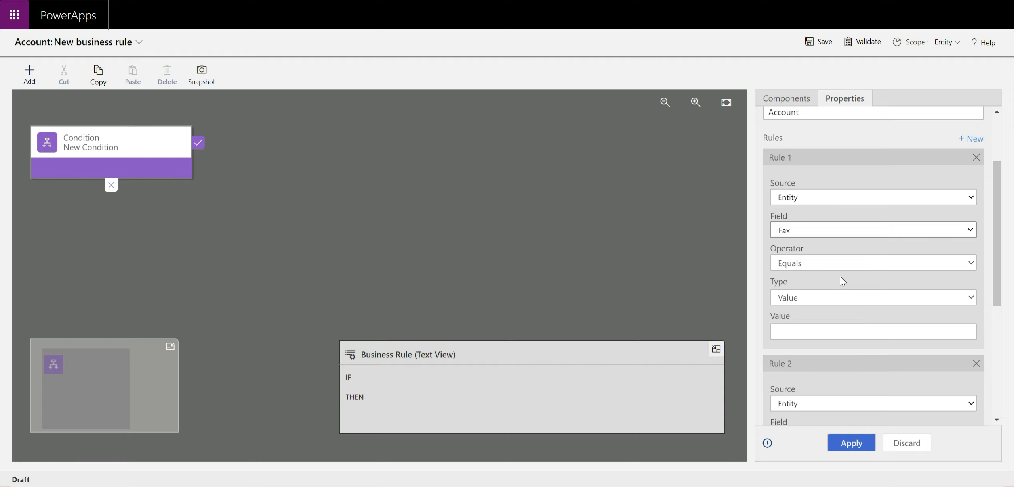
left_click(828, 260)
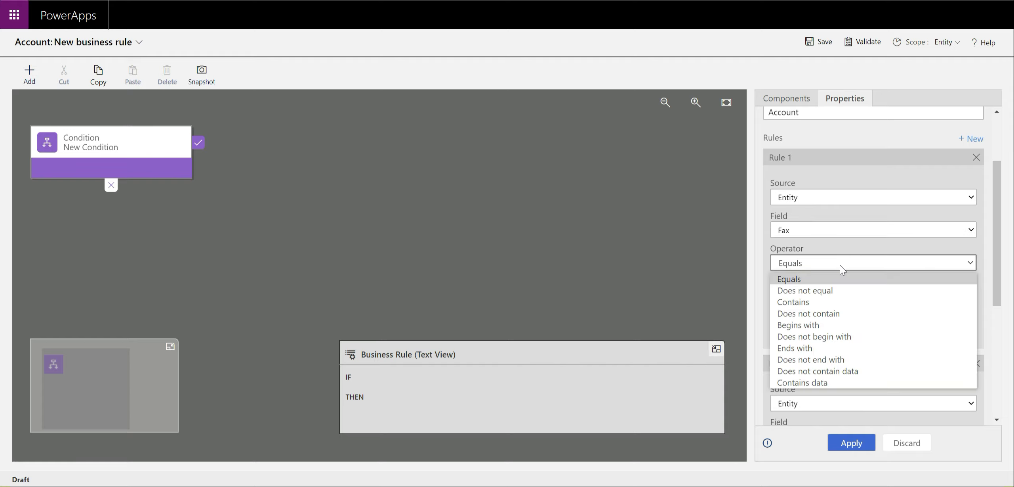
left_click(814, 381)
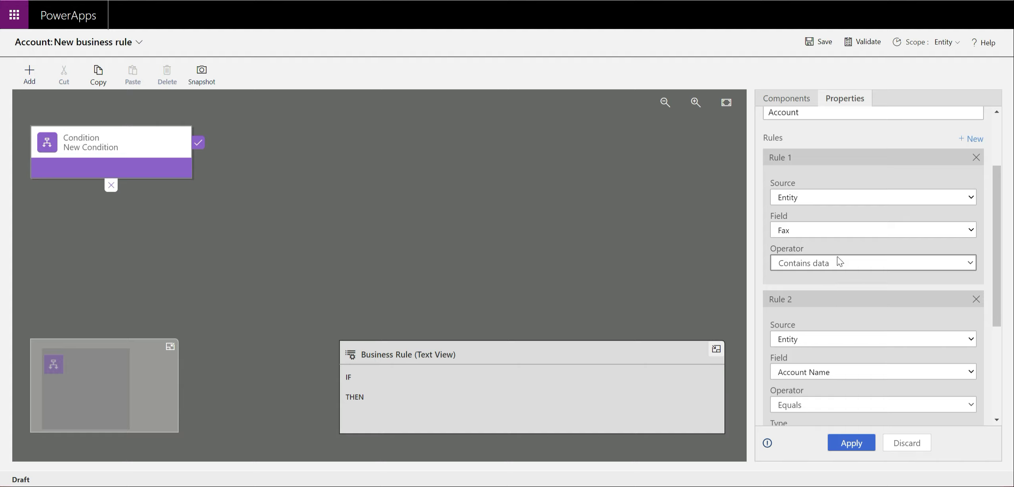
Step: Set Rule 2 to Website contains data and apply the condition
scroll(825, 282, "down", 1)
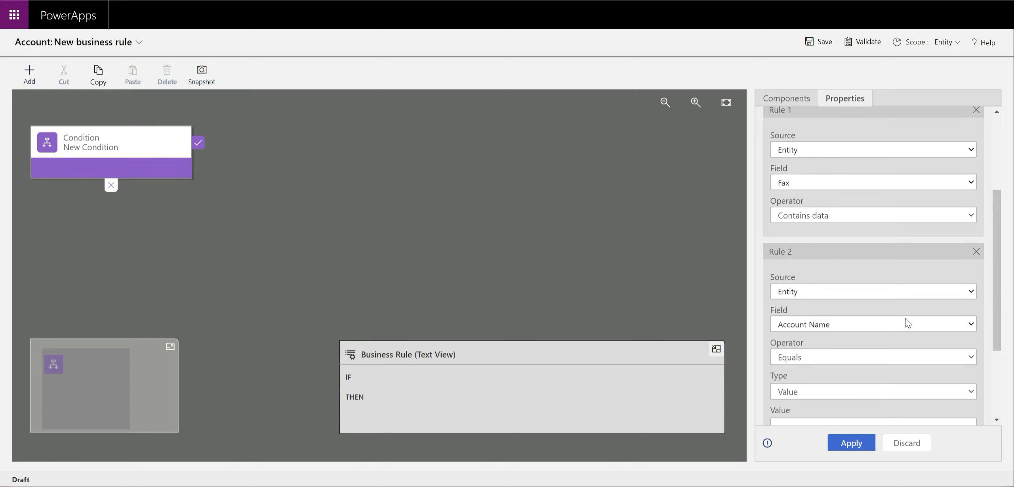
left_click(933, 324)
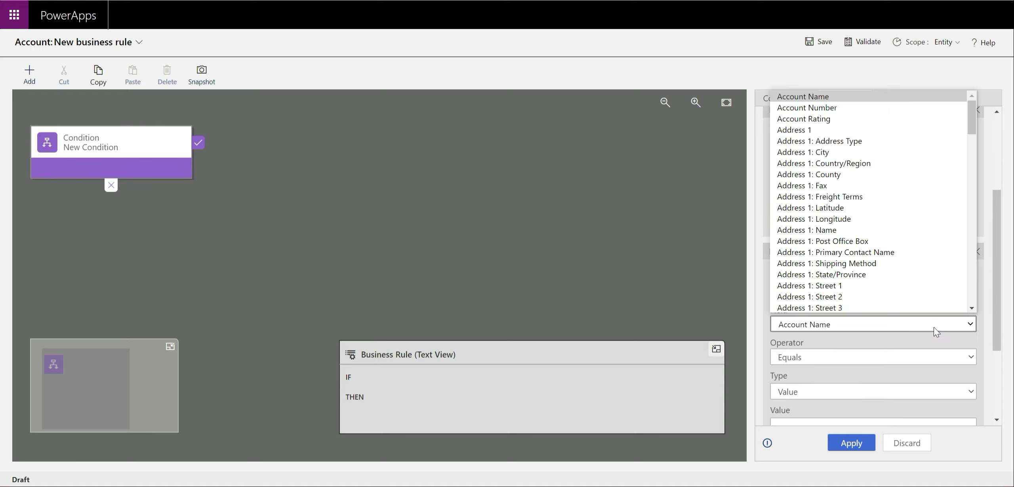
left_click_drag(972, 118, 973, 309)
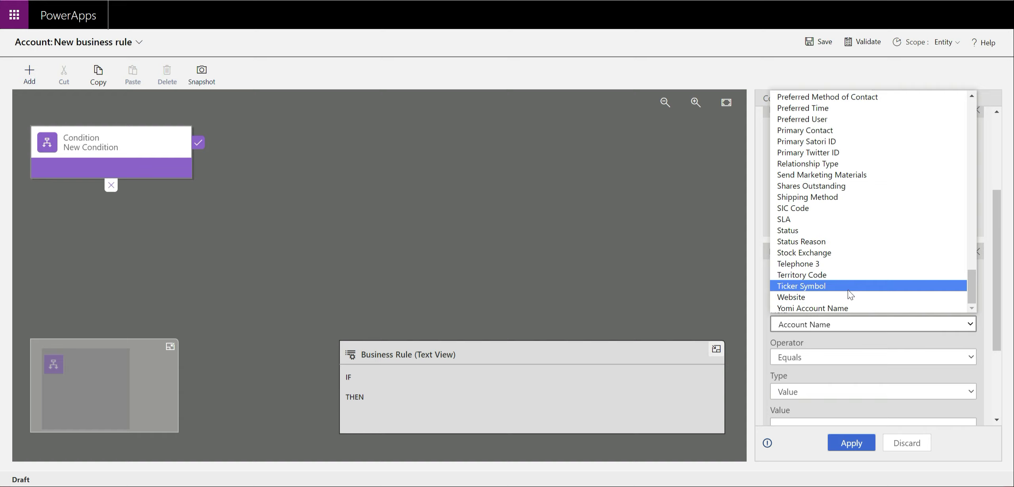
left_click(835, 298)
left_click(856, 347)
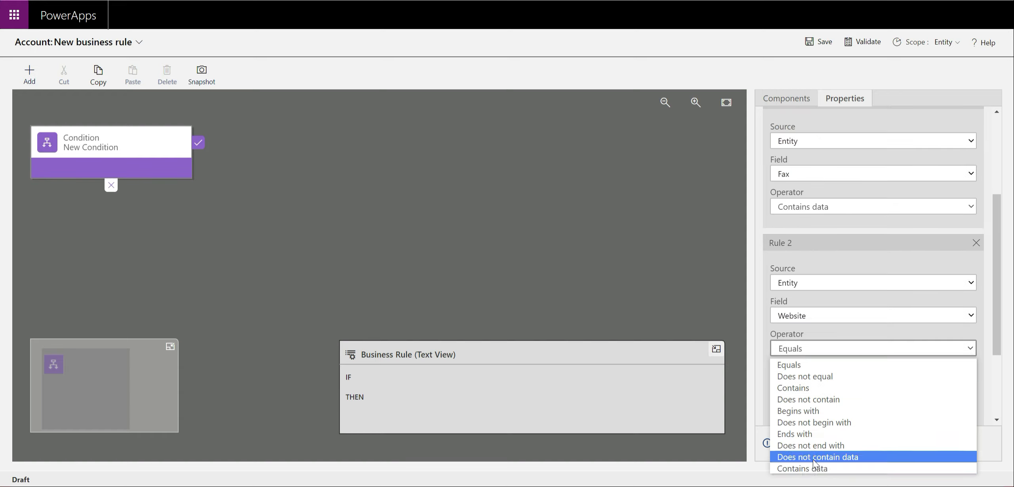
left_click(818, 468)
scroll(849, 334, "up", 5)
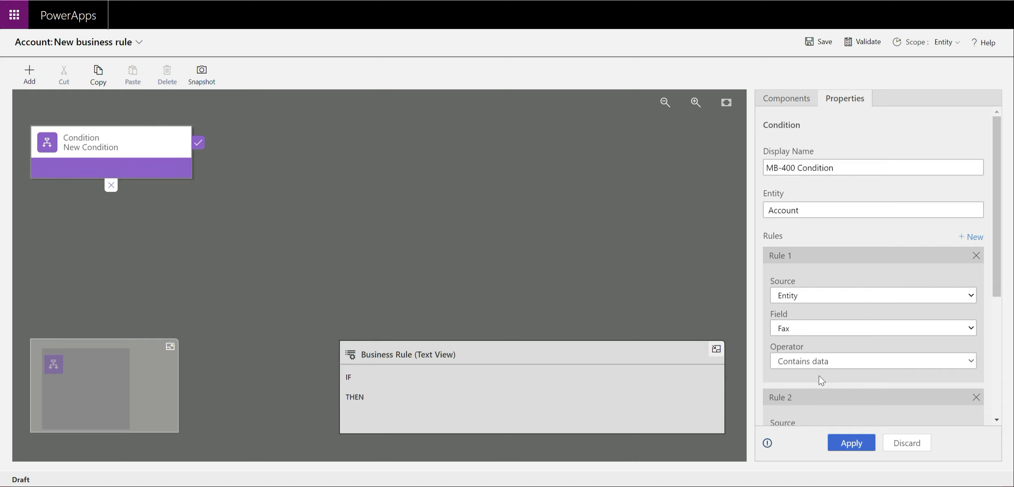
scroll(827, 396, "down", 2)
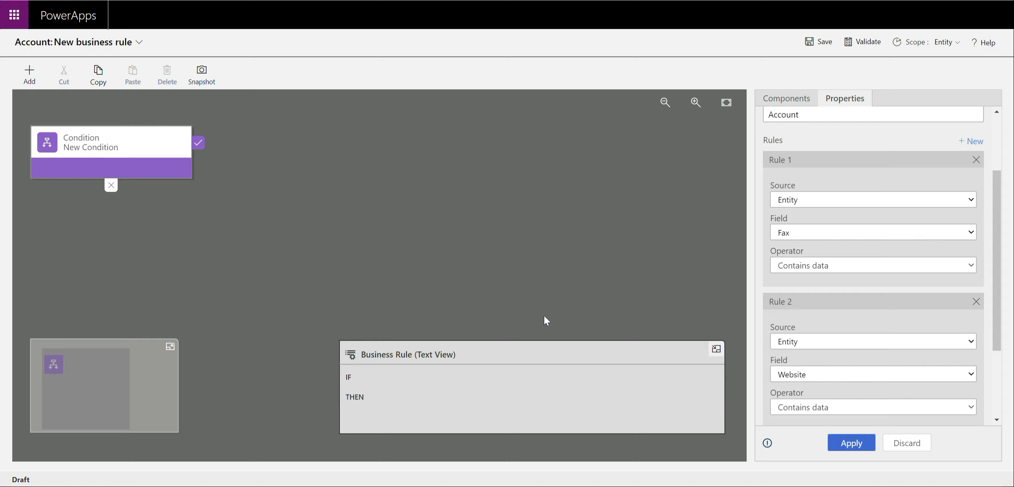
left_click(851, 445)
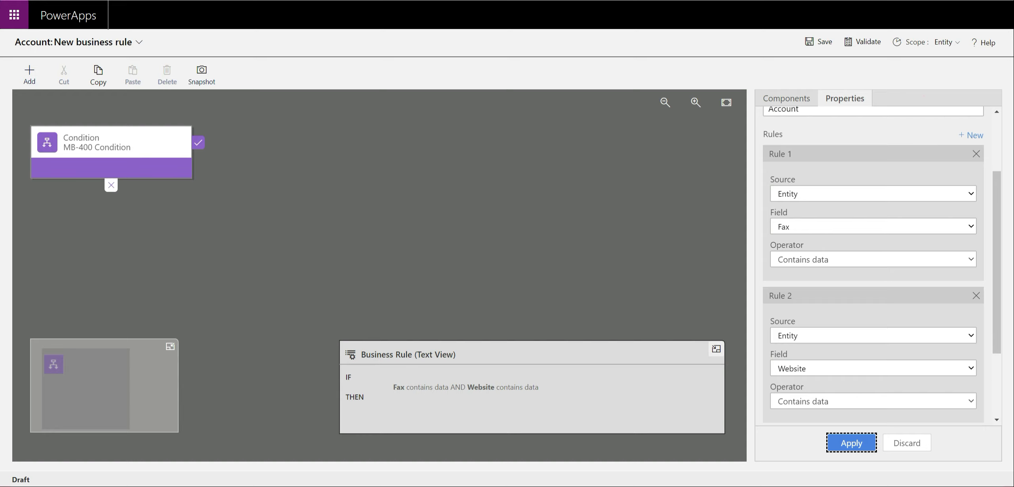
Step: Place a Set Visibility action on the condition's true branch
left_click(199, 141)
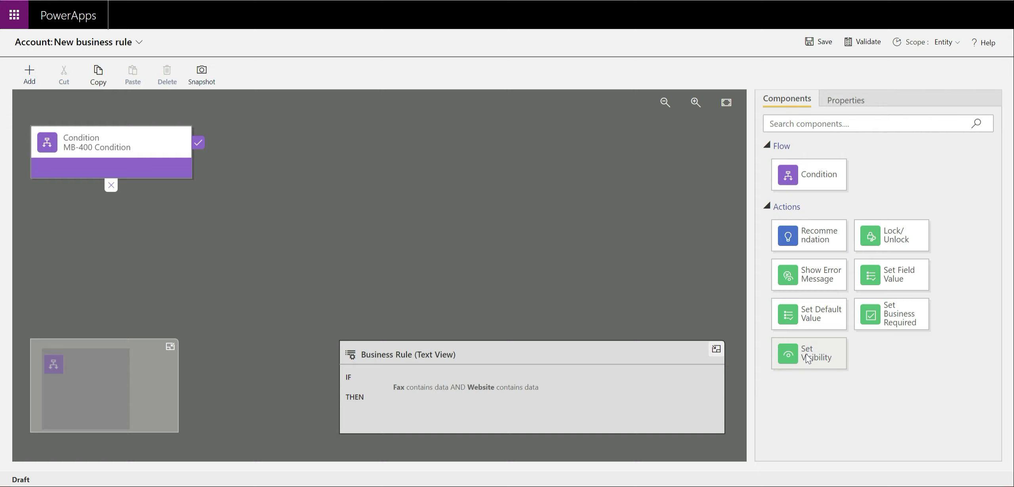
left_click_drag(828, 360, 844, 332)
left_click_drag(632, 347, 217, 151)
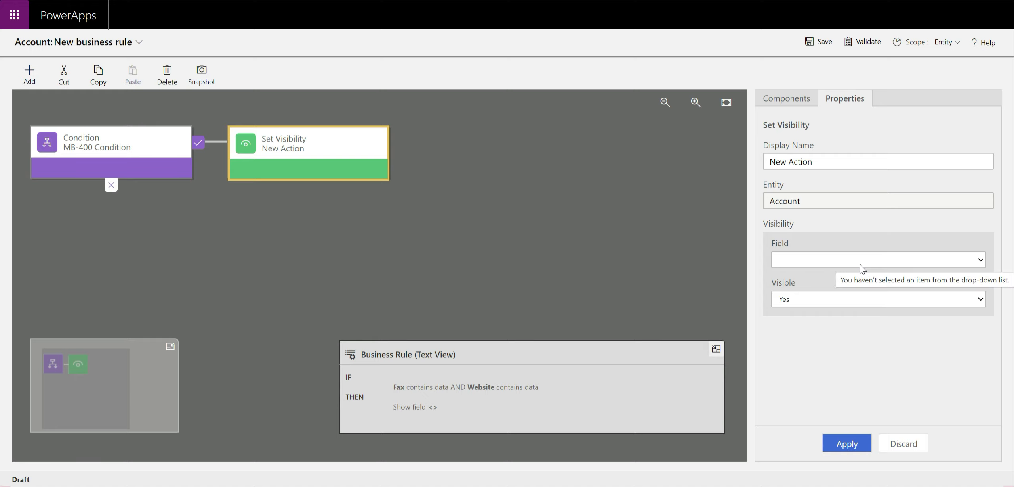
Step: Make the visibility action show the Fax field and name it 'Show Fax Field'
left_click(963, 261)
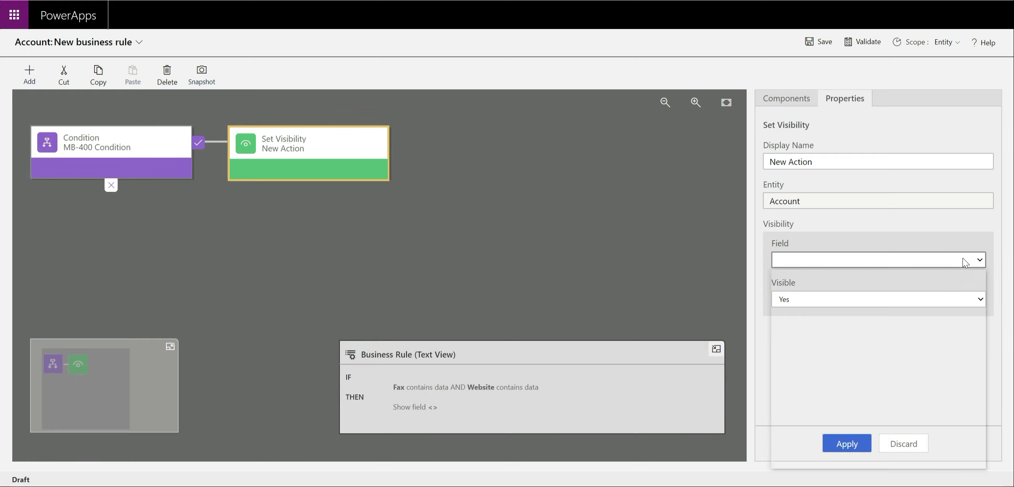
left_click_drag(975, 297, 982, 390)
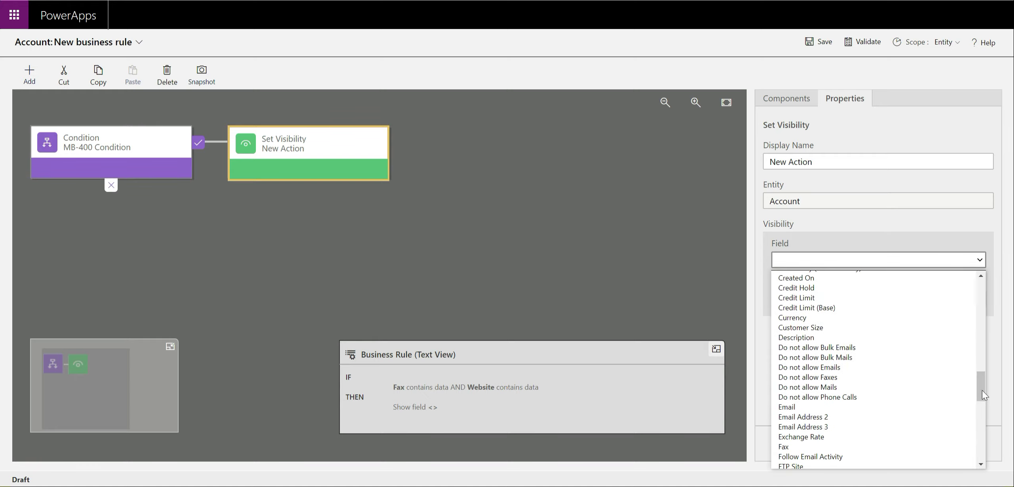
left_click(794, 446)
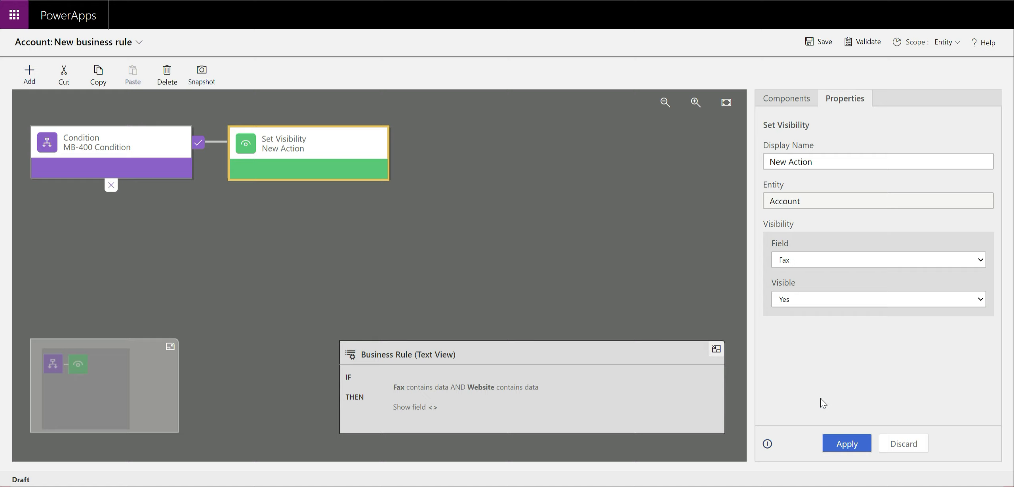
left_click(851, 450)
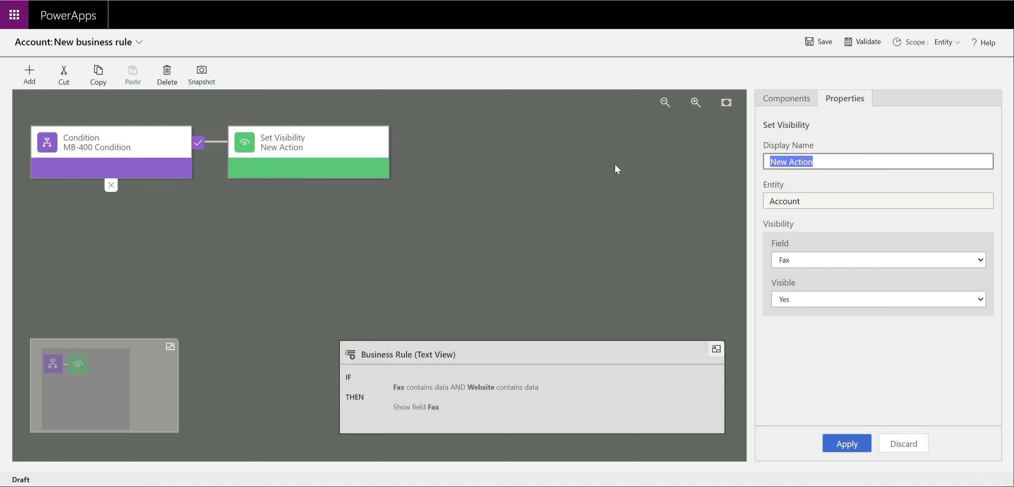
type("Show ")
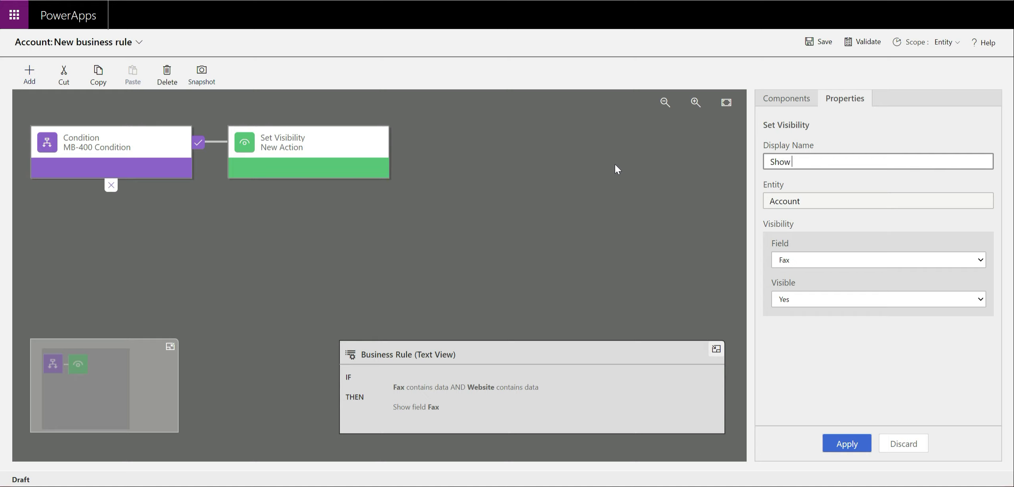
type("Fax Field")
left_click(838, 448)
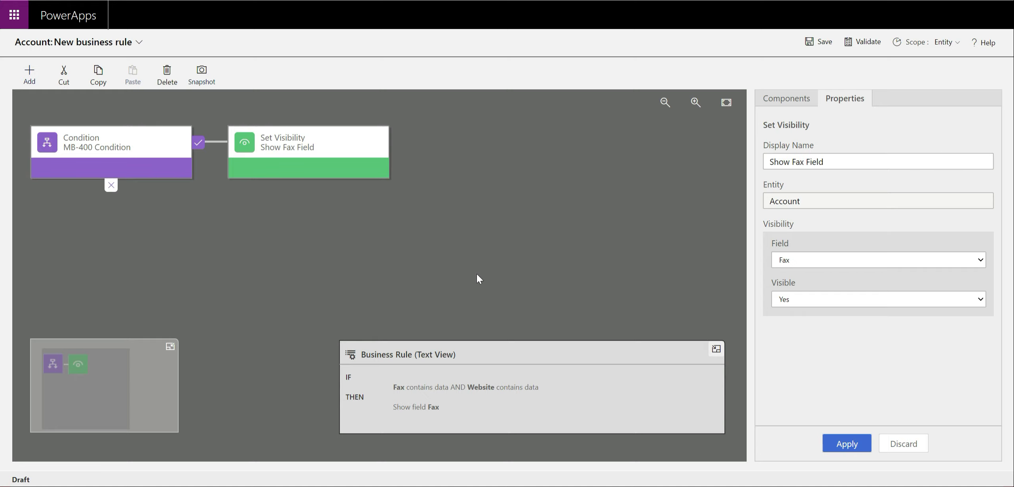
left_click(780, 102)
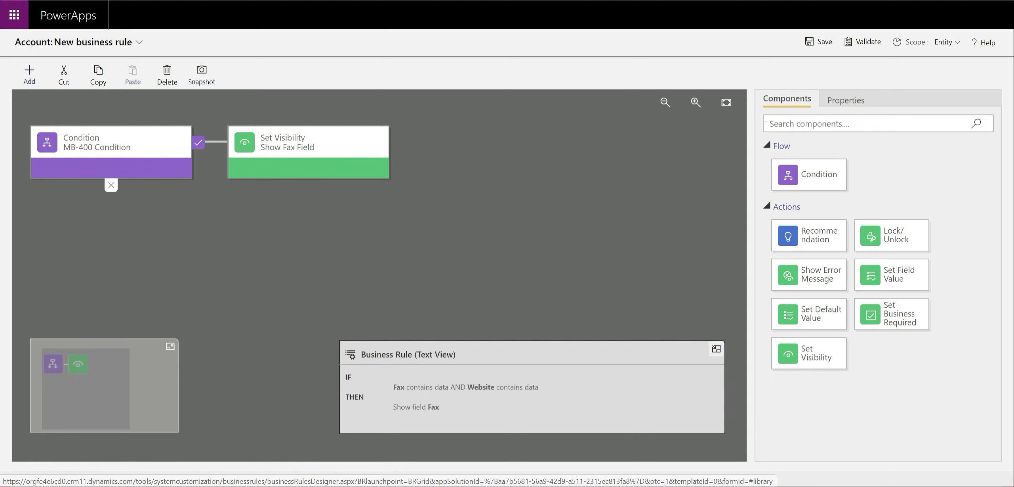
Step: Add a Recommendation after Show Fax Field named 'Ownership Recommendation'
left_click_drag(813, 235, 410, 158)
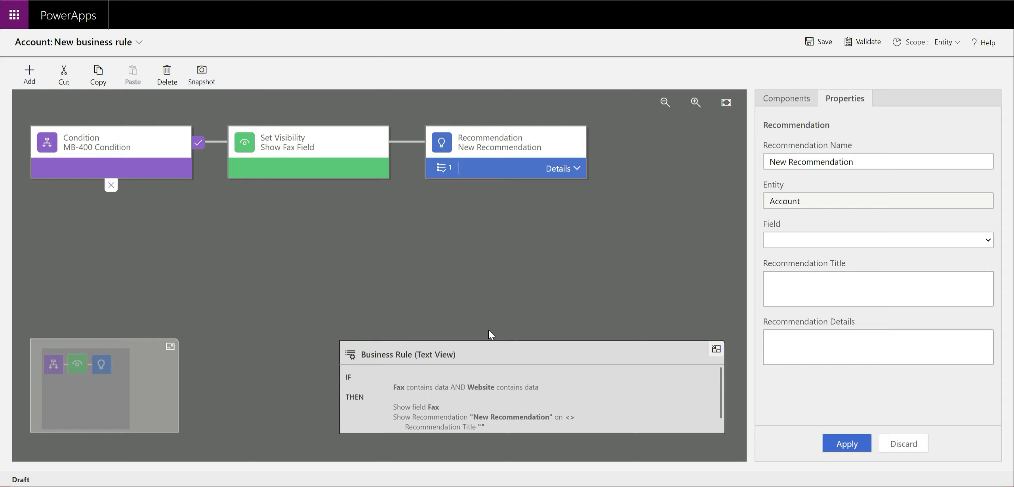
left_click_drag(855, 161, 703, 160)
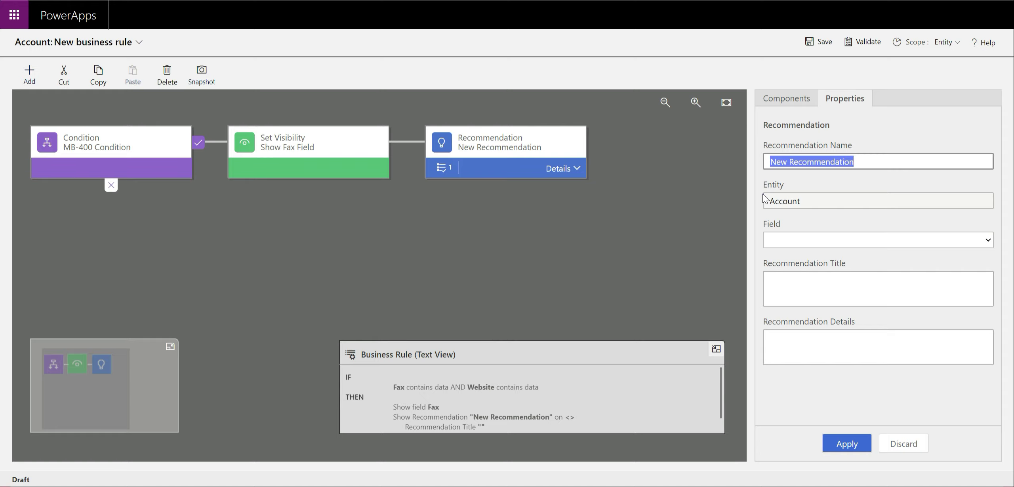
type("Close")
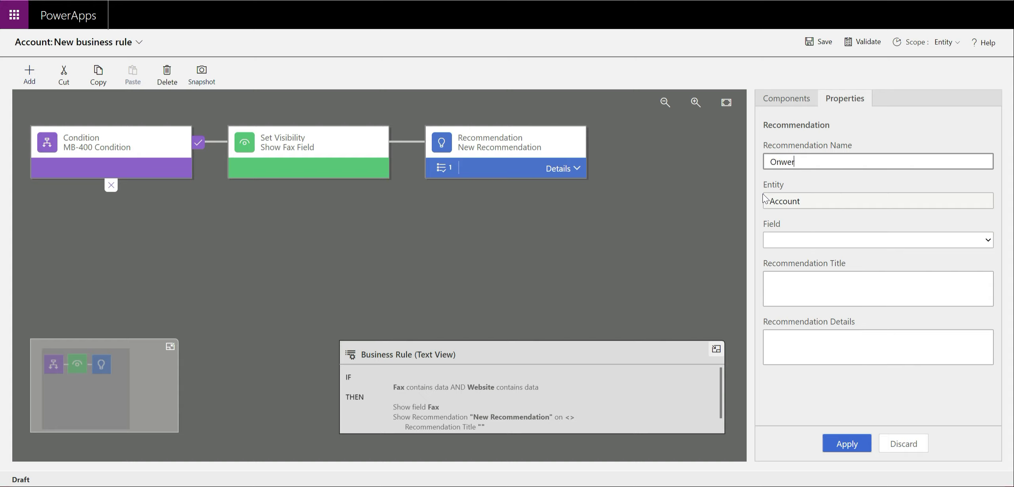
key("BackSpace")
key("BackSpace")
key("BackSpace")
key("BackSpace")
key("BackSpace")
type("Ownserhip Reco")
key("BackSpace")
key("BackSpace")
key("BackSpace")
key("BackSpace")
key("BackSpace")
key("BackSpace")
key("BackSpace")
key("BackSpace")
key("BackSpace")
key("BackSpace")
key("BackSpace")
type("ership Recommendation")
Step: Target the Ownership field, with title 'Recommendation' and details 'We think the field should be populated this way.'
left_click(939, 242)
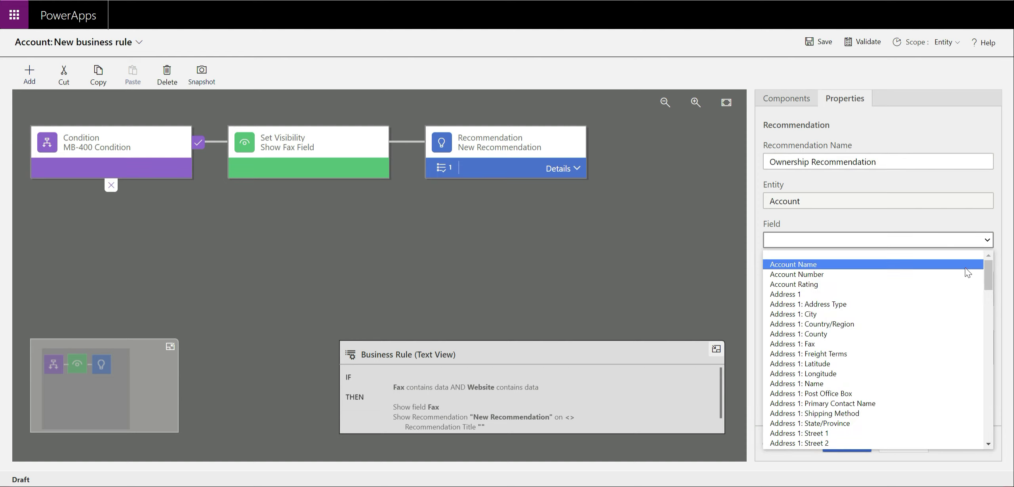
left_click_drag(989, 275, 980, 429)
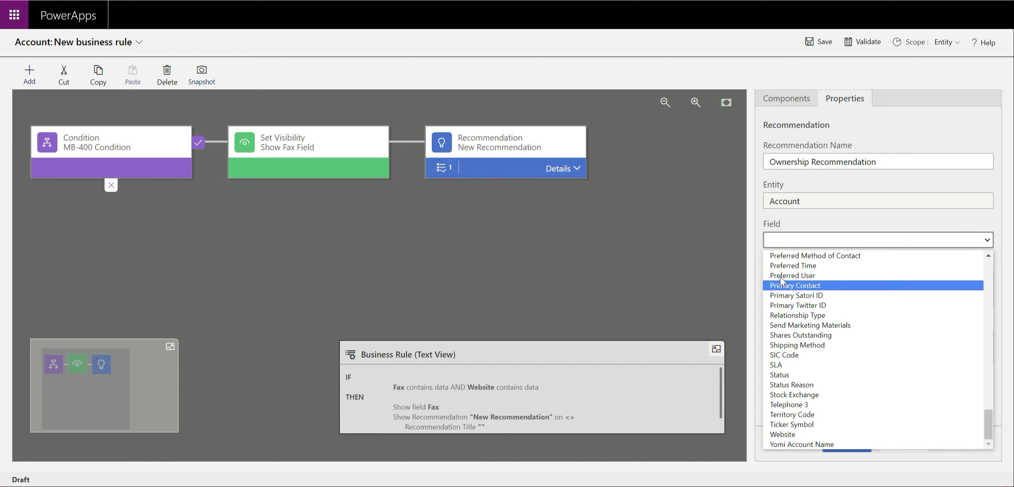
scroll(808, 404, "up", 1)
scroll(816, 392, "up", 4)
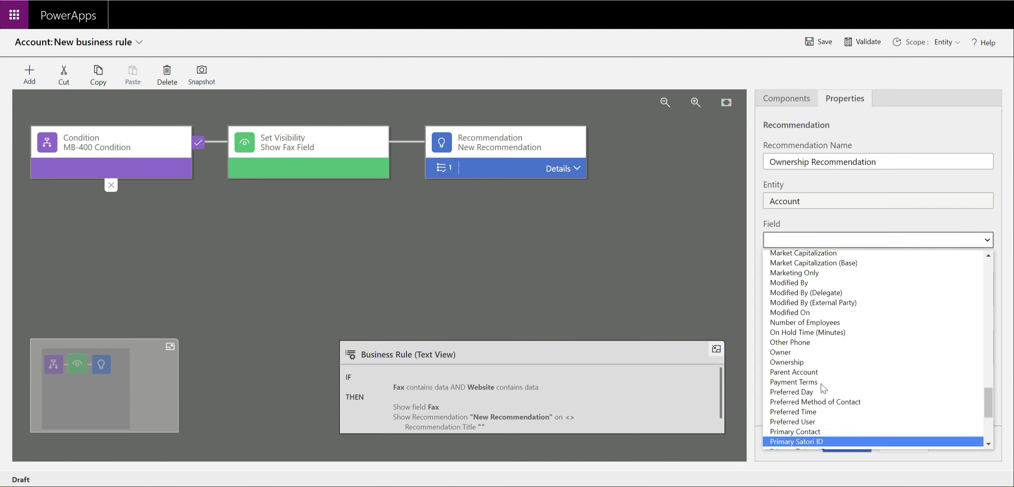
left_click(804, 365)
left_click(821, 279)
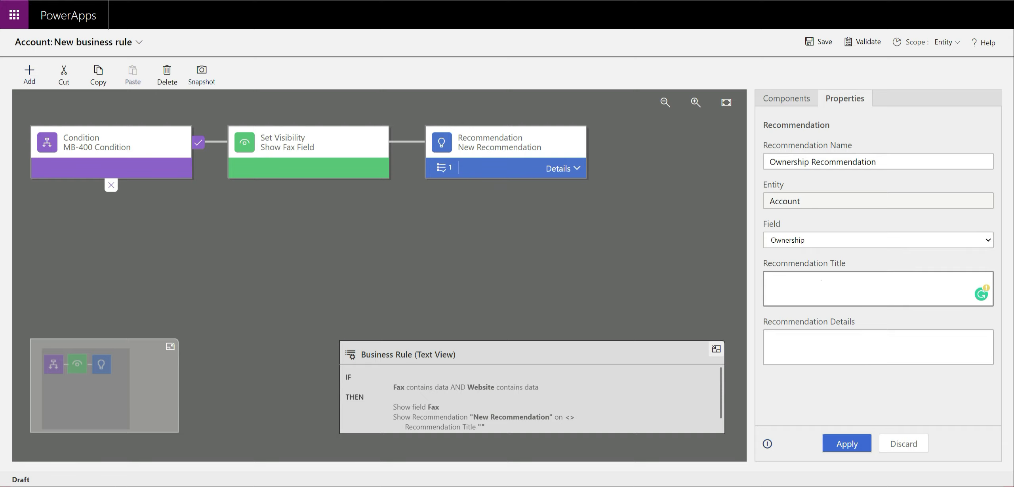
type("Recommendation")
key("Tab")
type("We think")
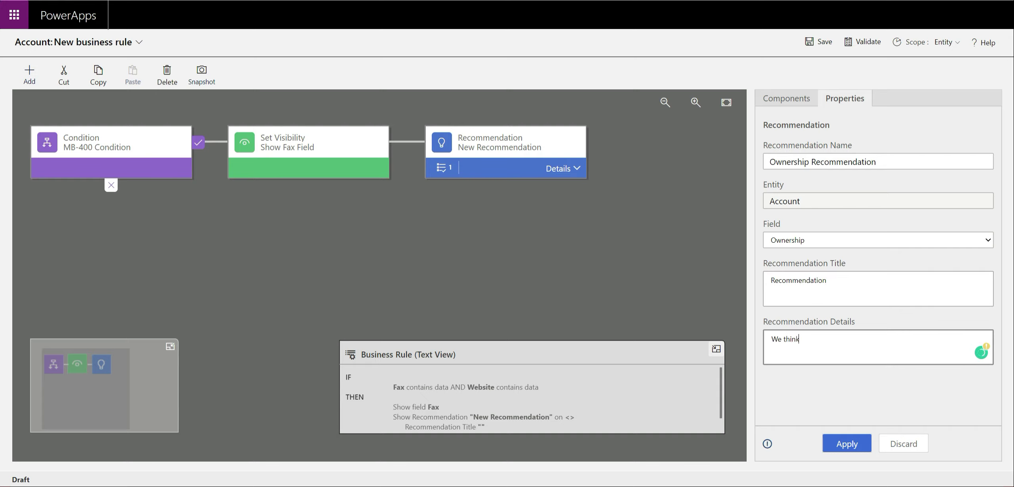
type(" the field should be populated this")
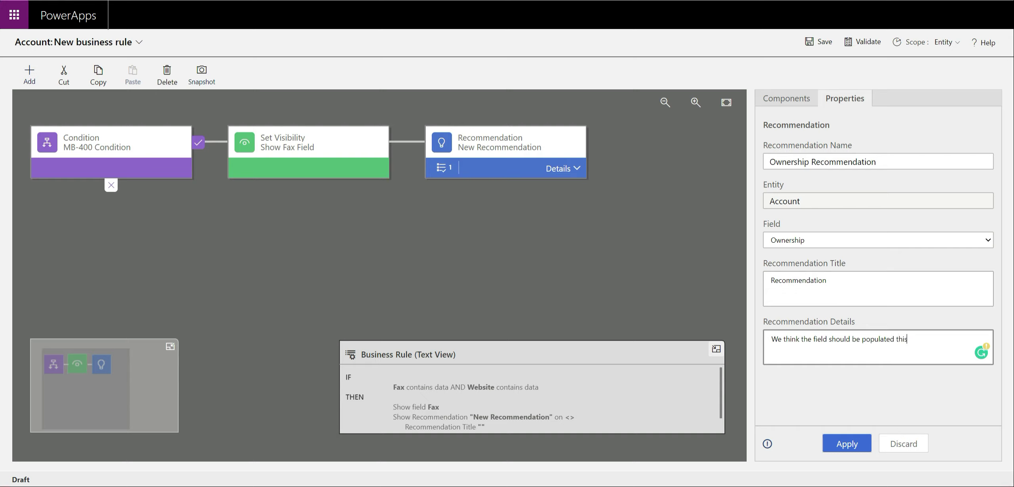
type(" way.")
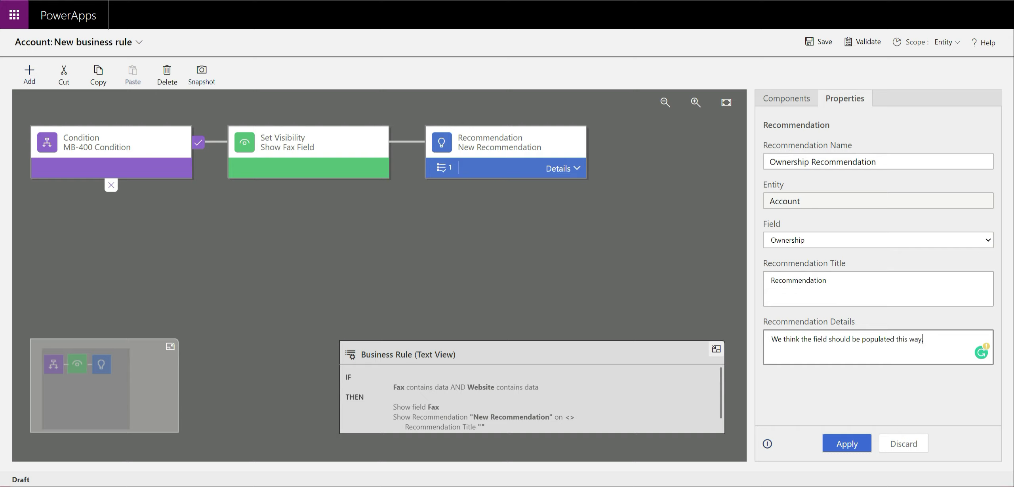
left_click(852, 443)
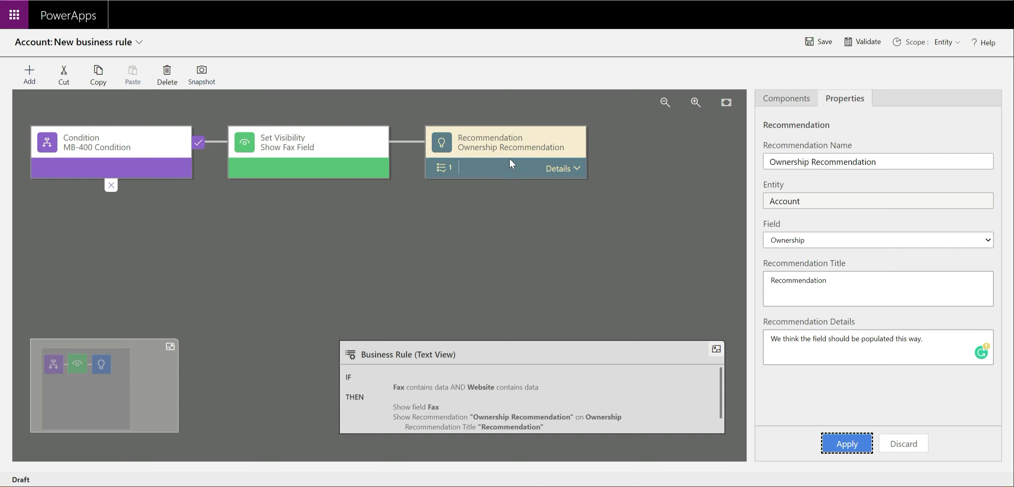
Step: Make the recommendation's action set the Ownership field to the fixed value Public
left_click(558, 168)
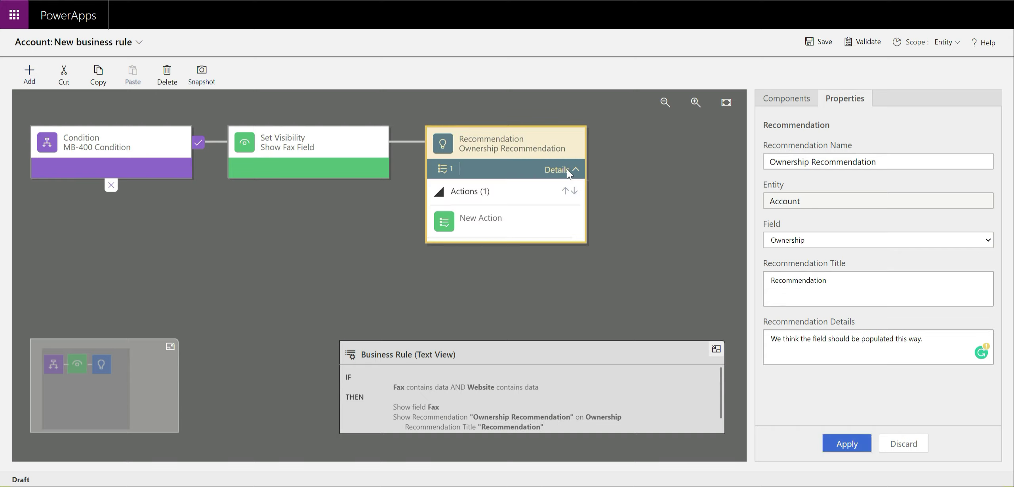
left_click(462, 216)
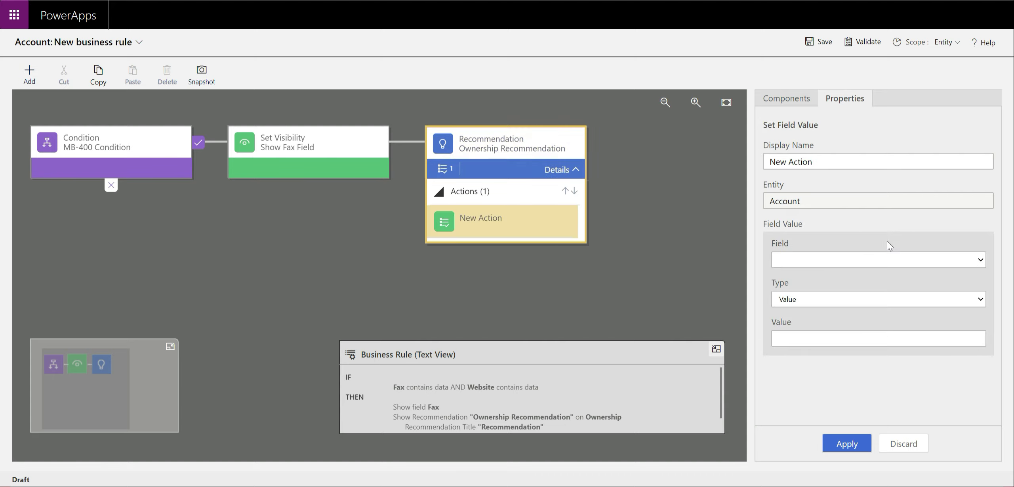
left_click(980, 260)
left_click_drag(981, 294, 966, 455)
scroll(840, 405, "up", 5)
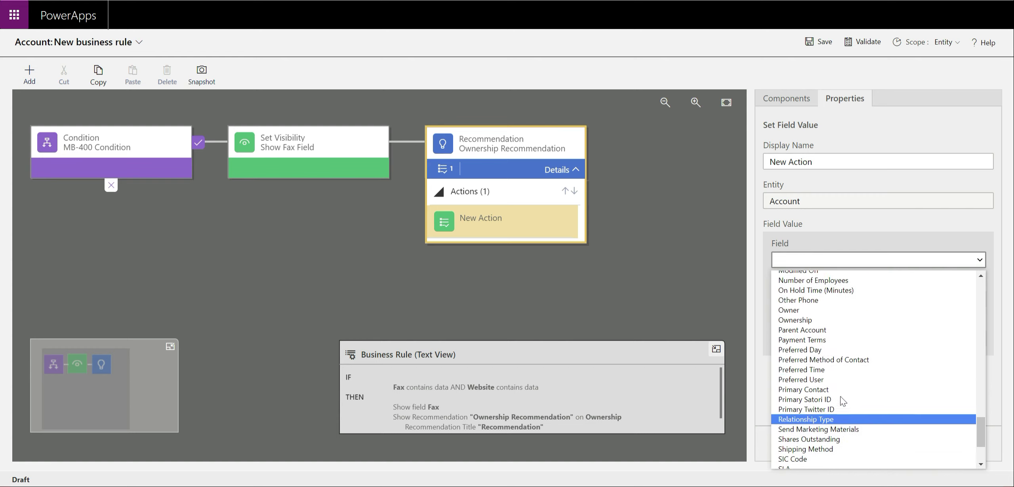
left_click(817, 345)
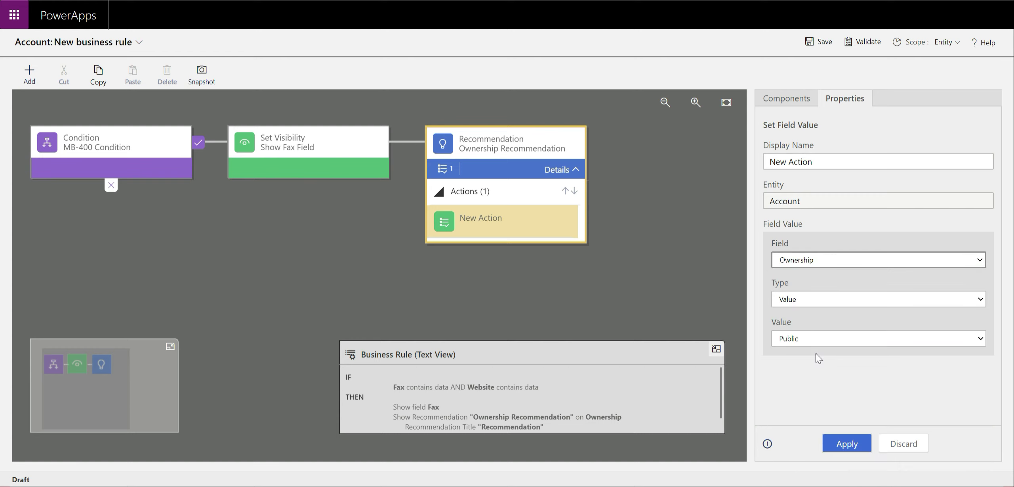
left_click(917, 339)
left_click(777, 353)
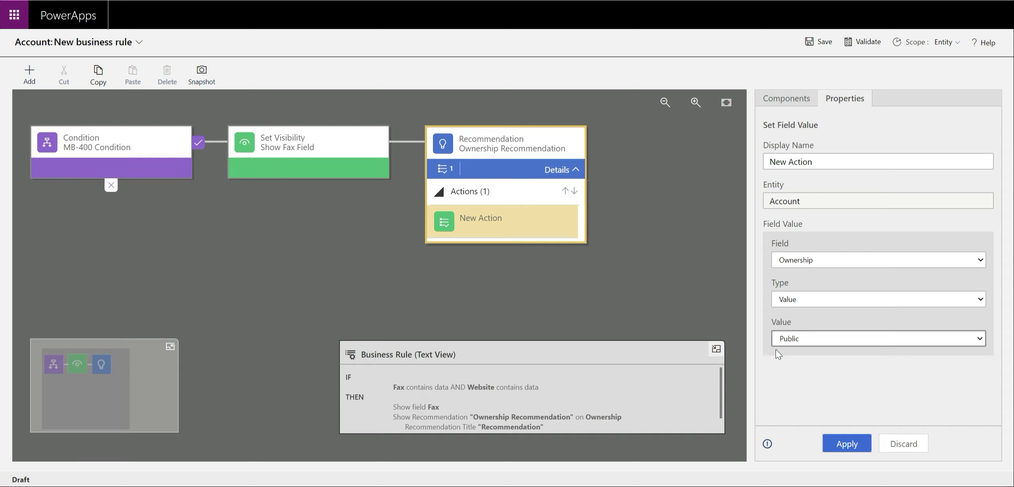
left_click(823, 301)
left_click(813, 315)
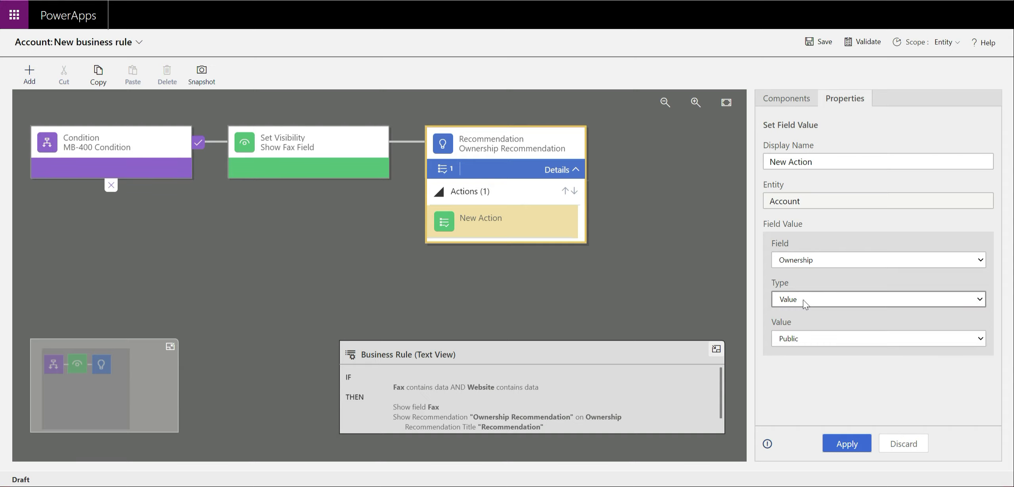
left_click(839, 444)
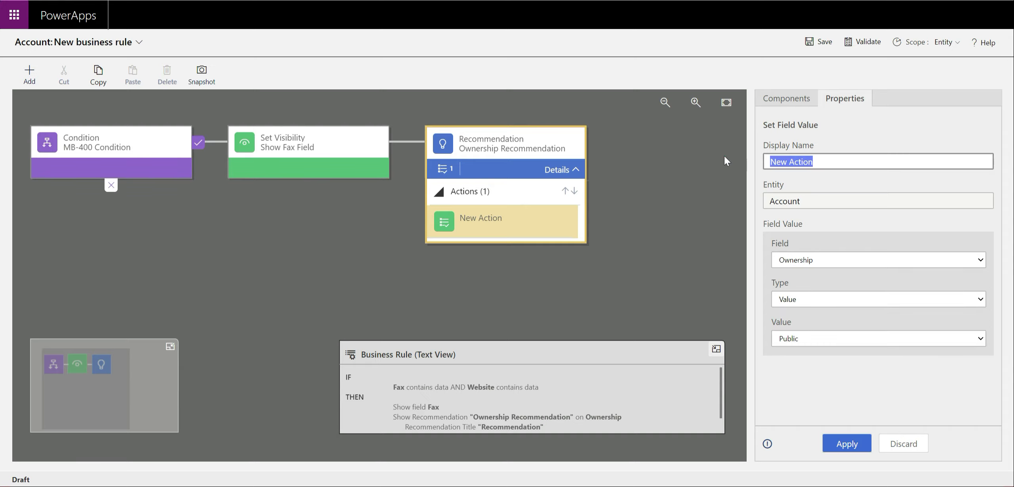
Step: Name the recommendation's action 'Set Ownership'
type("Set ")
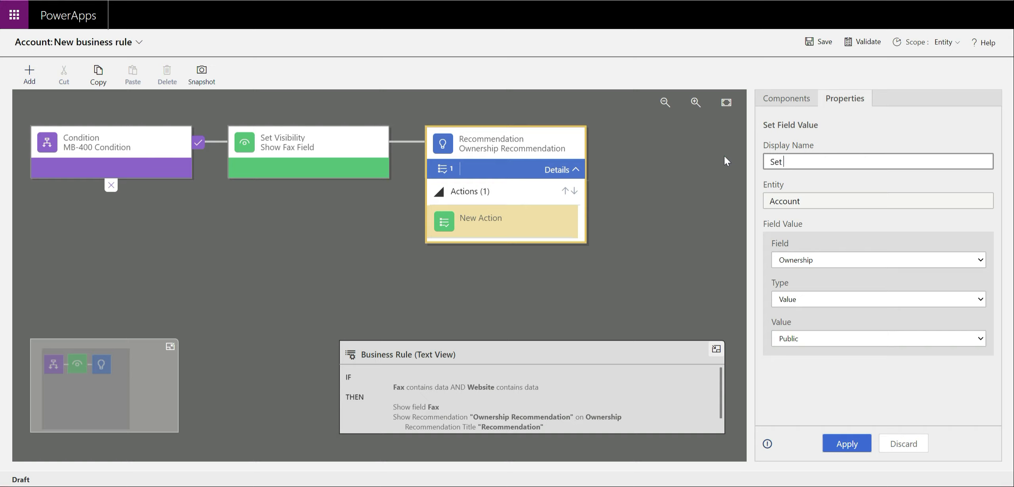
type("Ownershi[")
key("BackSpace")
type("p")
left_click(851, 440)
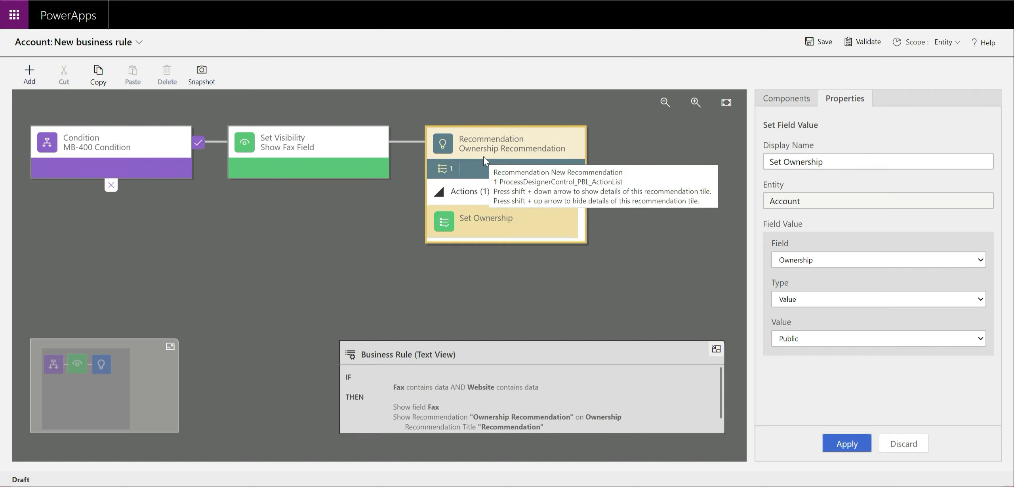
Step: Add a Show Error Message action after the recommendation, targeting the Website field
left_click(783, 100)
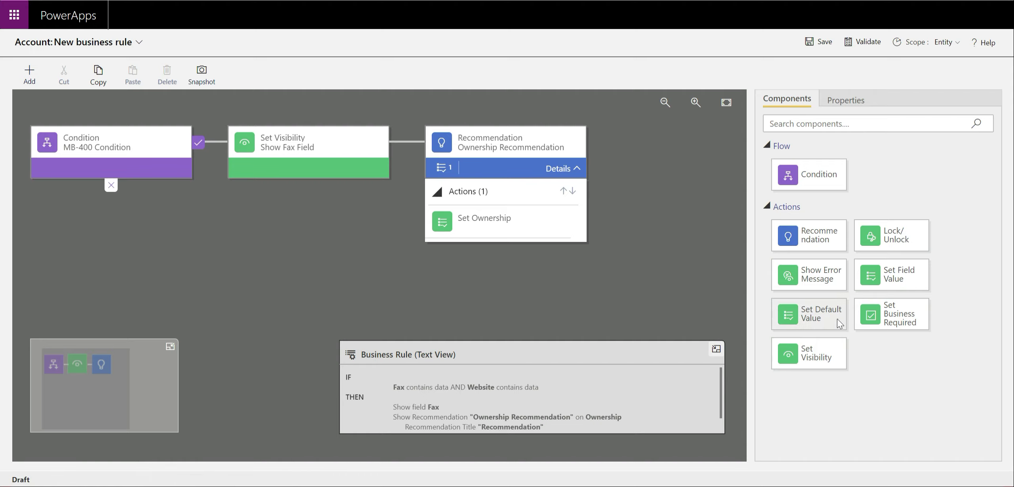
left_click_drag(826, 274, 610, 159)
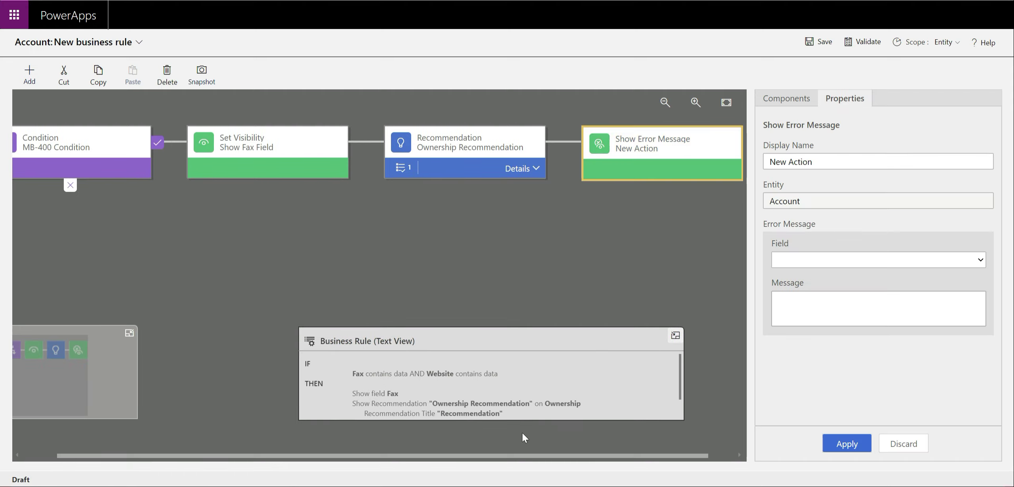
left_click_drag(519, 455, 546, 455)
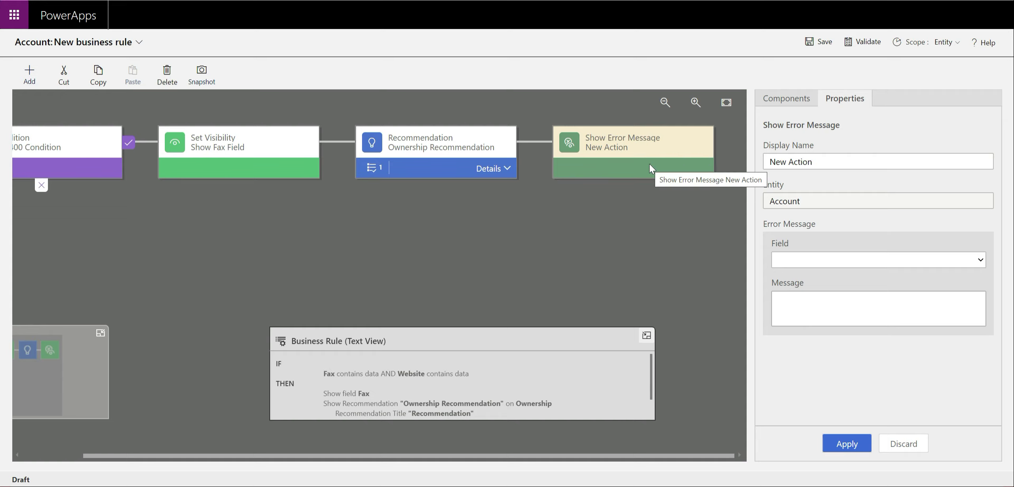
left_click(884, 259)
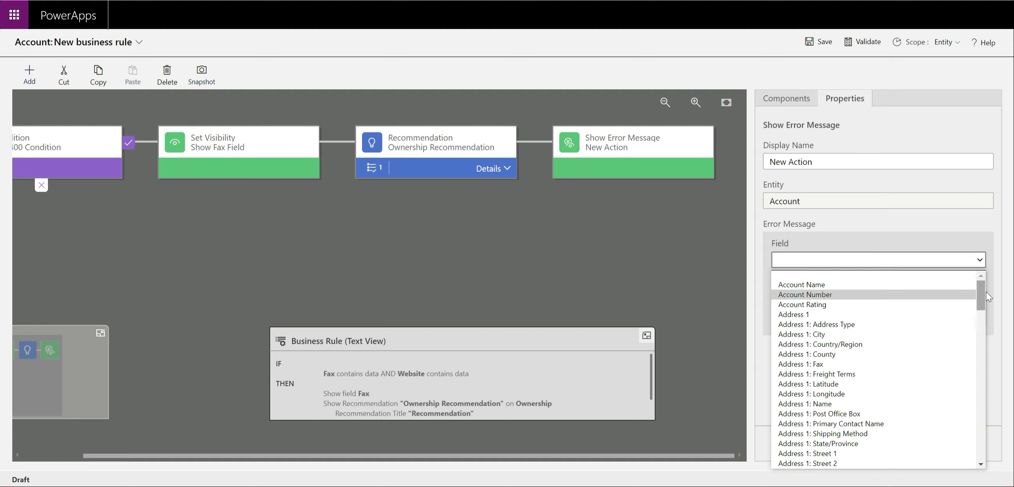
left_click_drag(982, 295, 975, 449)
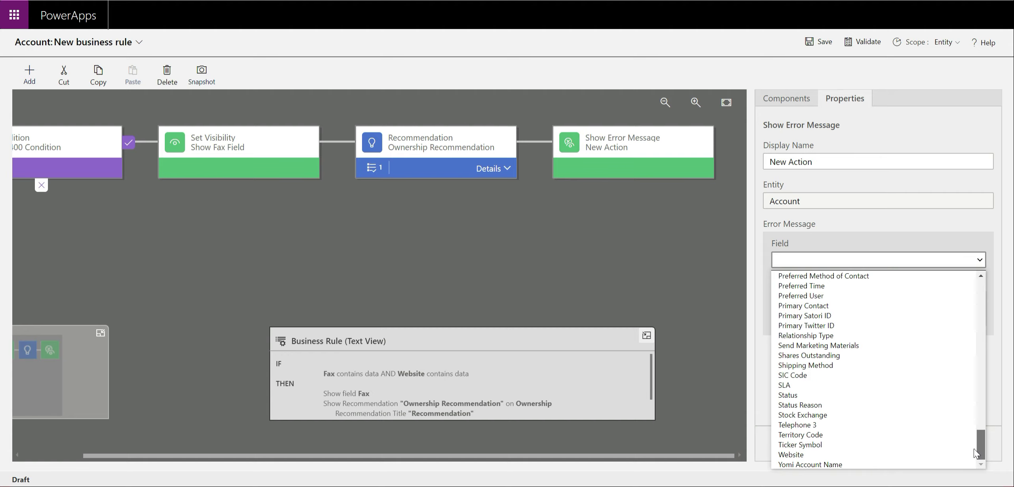
left_click(861, 454)
Step: Set the message 'Please populate this field.' and name the action 'Show Error Message'
left_click(836, 297)
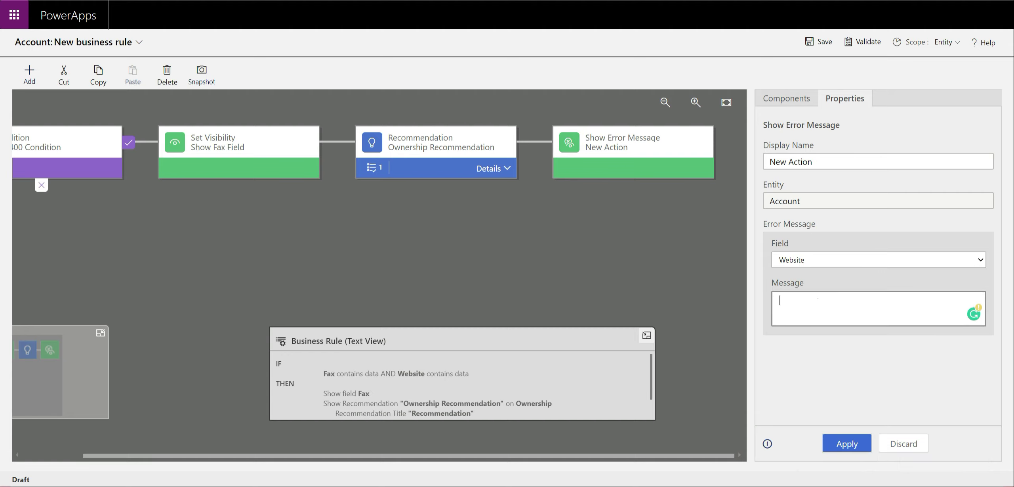
type("Please populate this field.")
left_click(712, 147)
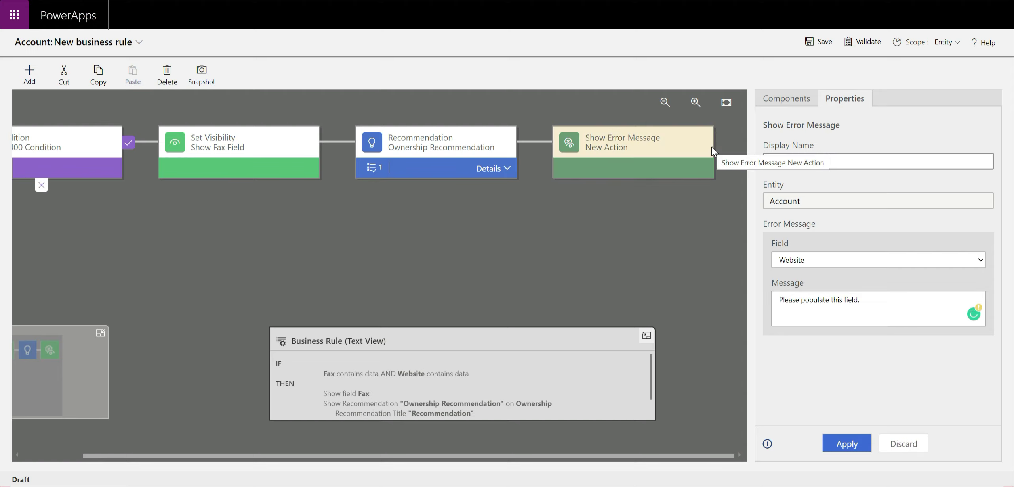
type("Show Error ")
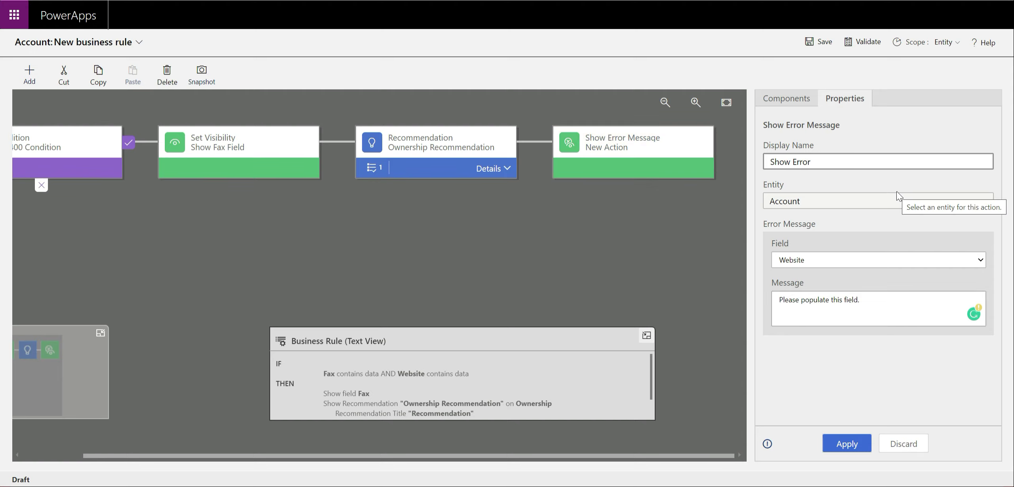
type("Message")
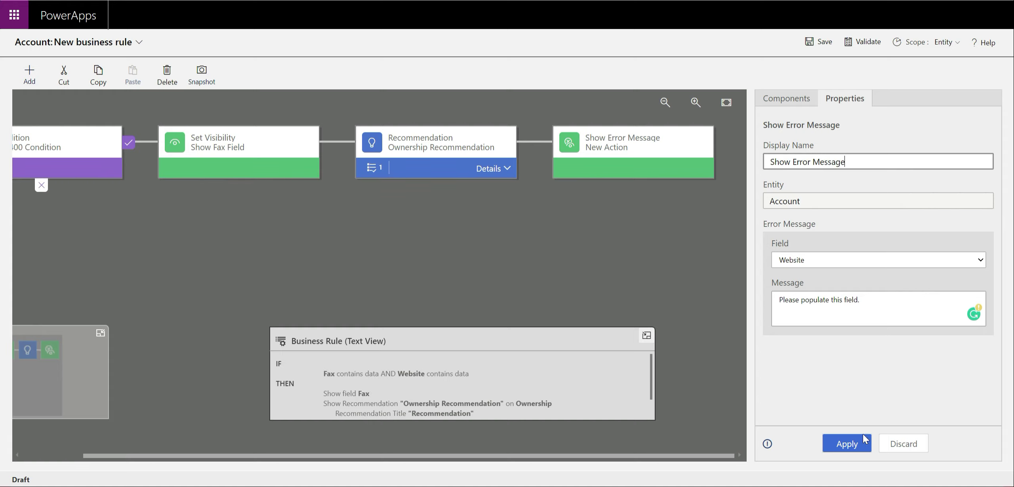
left_click(856, 446)
left_click_drag(656, 458, 527, 464)
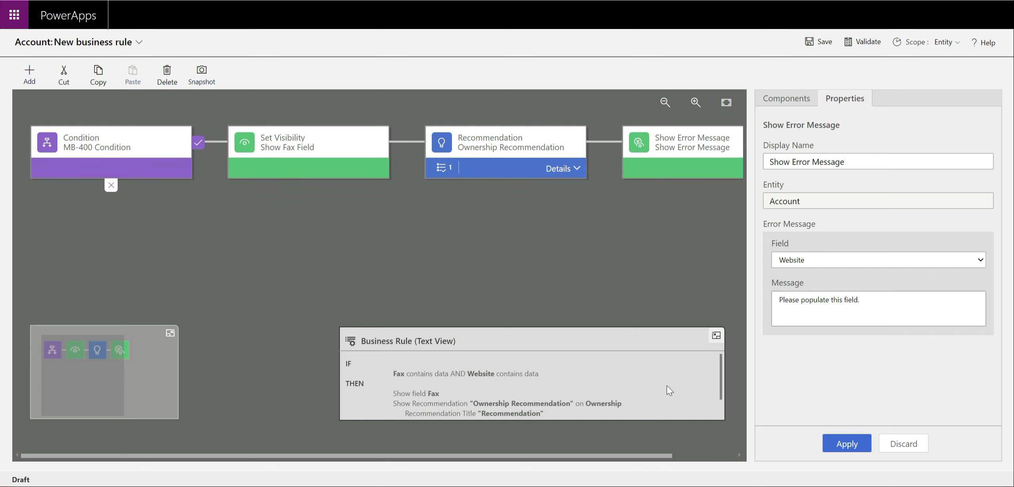
left_click_drag(722, 371, 723, 385)
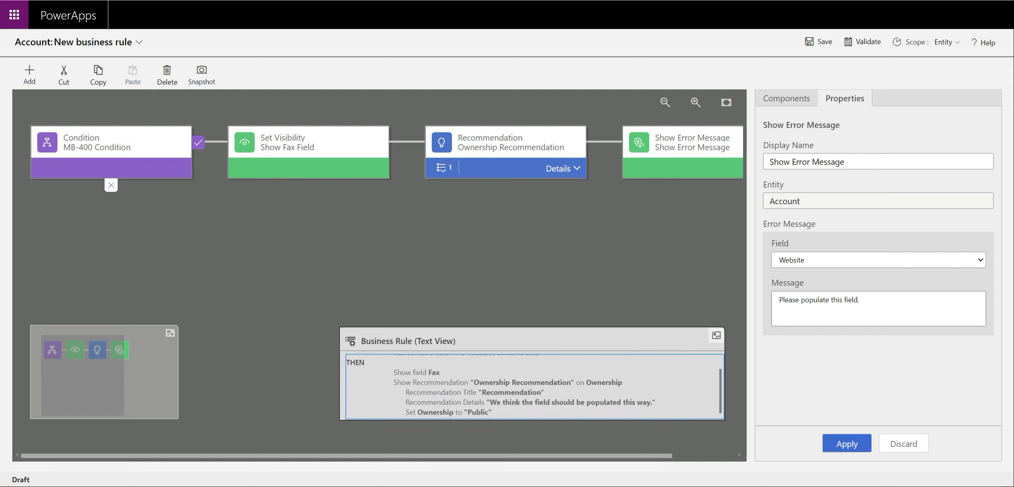
scroll(531, 386, "down", 1)
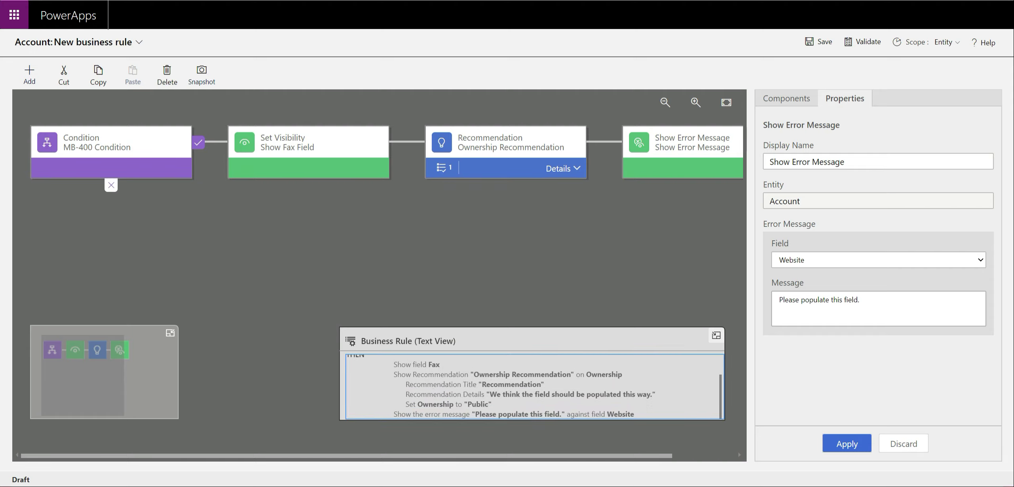
scroll(531, 387, "up", 3)
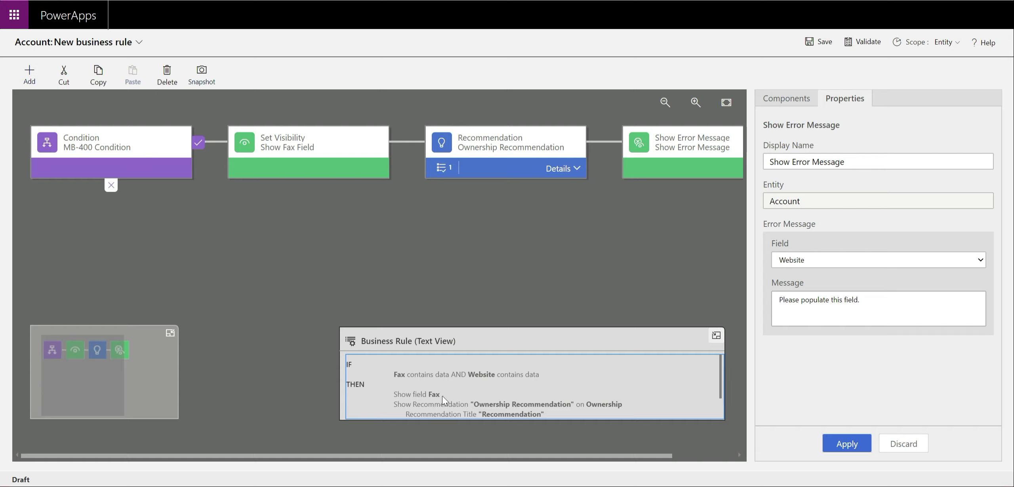
scroll(432, 395, "down", 1)
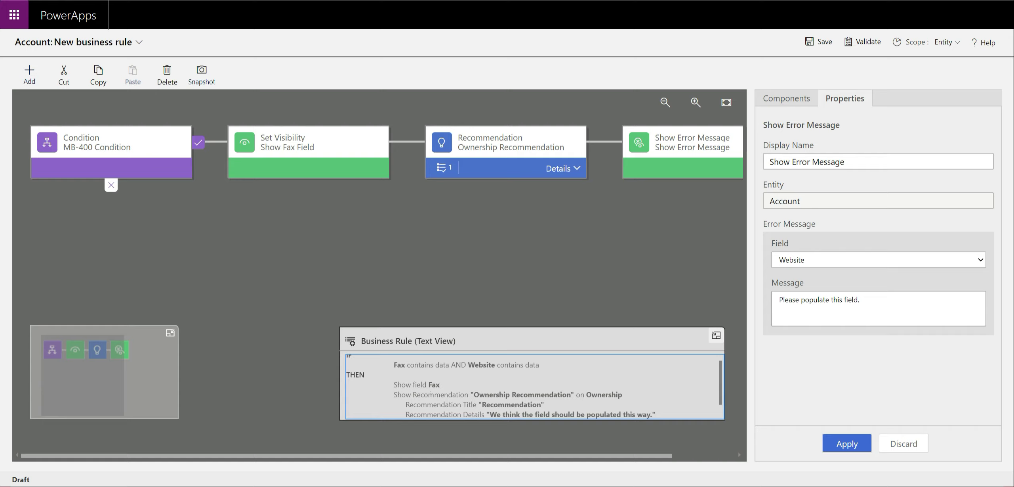
scroll(531, 386, "up", 1)
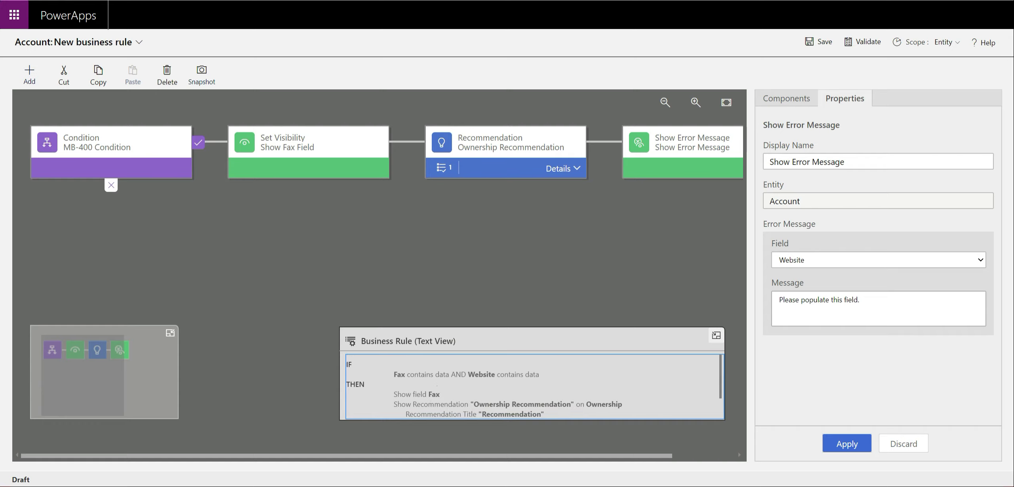
left_click(280, 267)
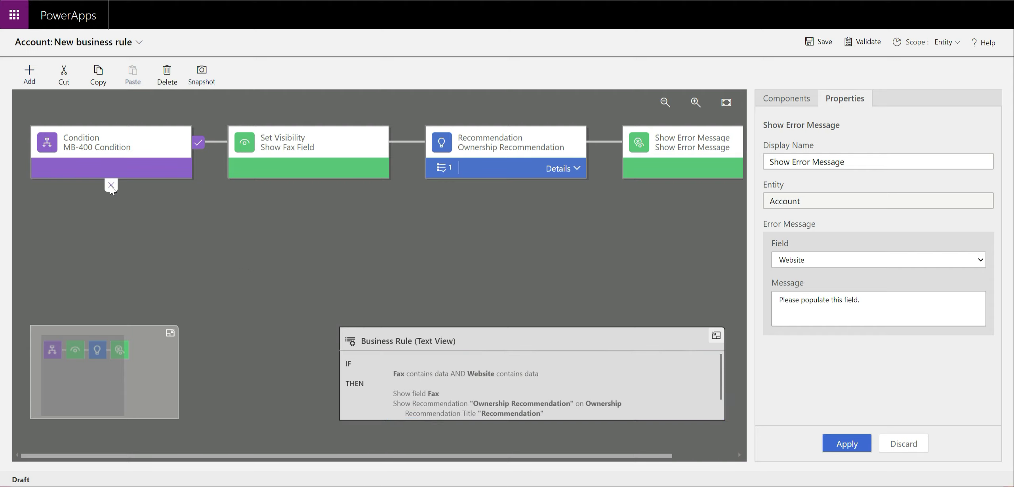
Step: Add a 'Hide Fax Field' Set Visibility action on the false branch with Fax not visible
left_click(788, 98)
left_click_drag(818, 361, 119, 204)
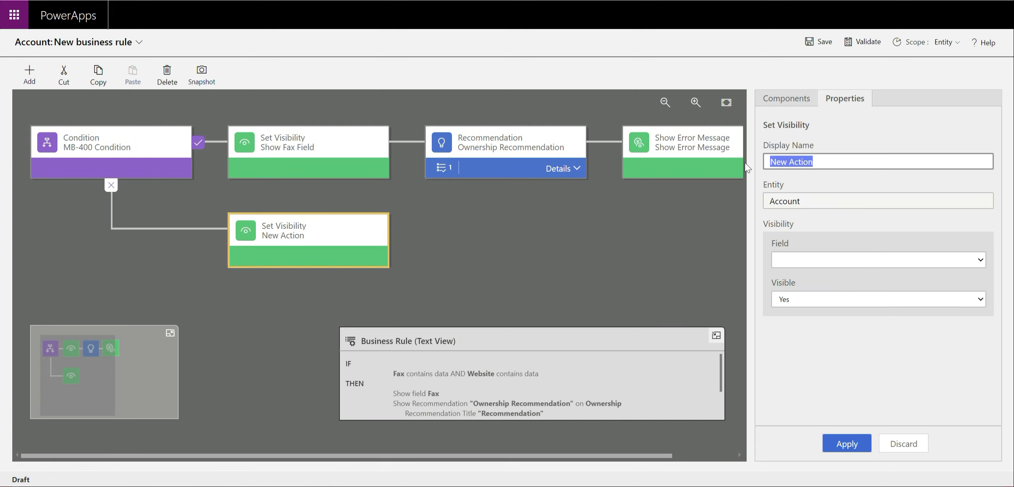
type("Hide ")
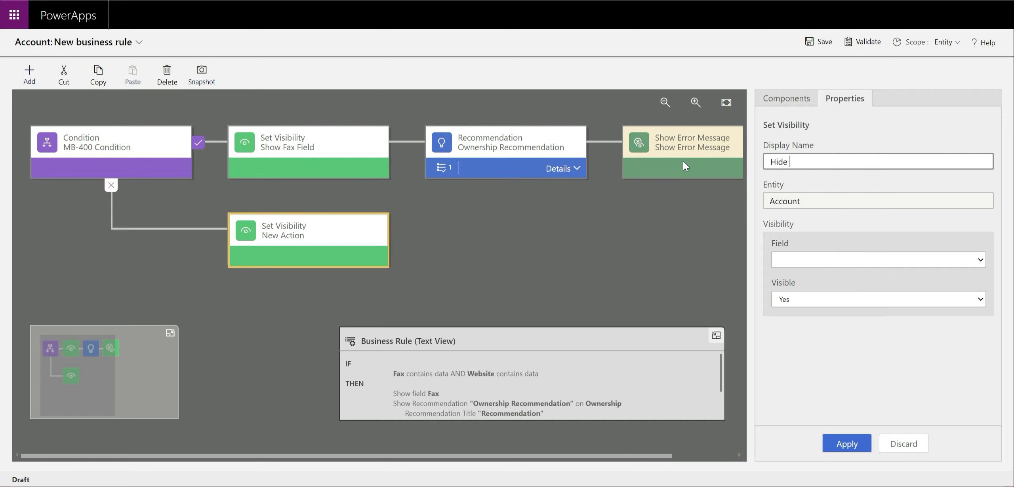
type("Fax Field")
left_click(978, 259)
left_click_drag(981, 300, 984, 410)
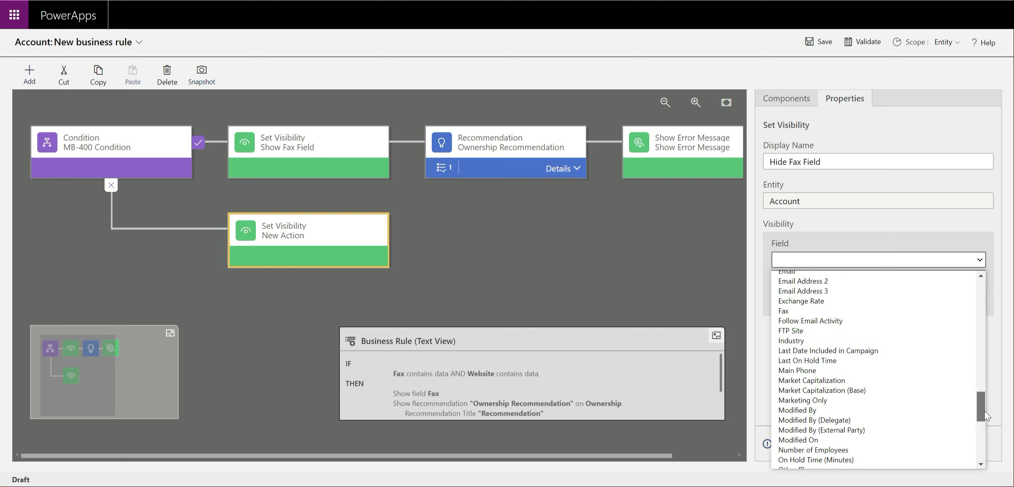
left_click(839, 311)
left_click(891, 298)
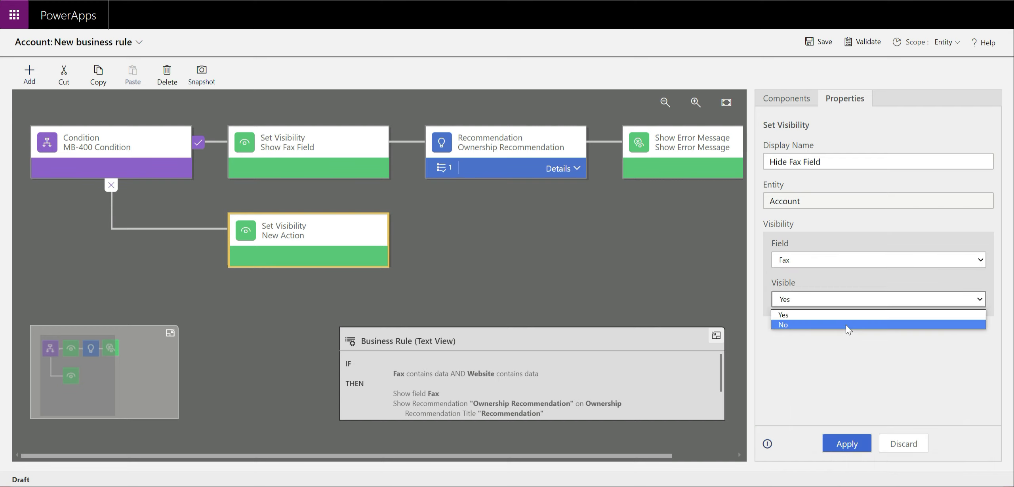
left_click(846, 325)
left_click(846, 443)
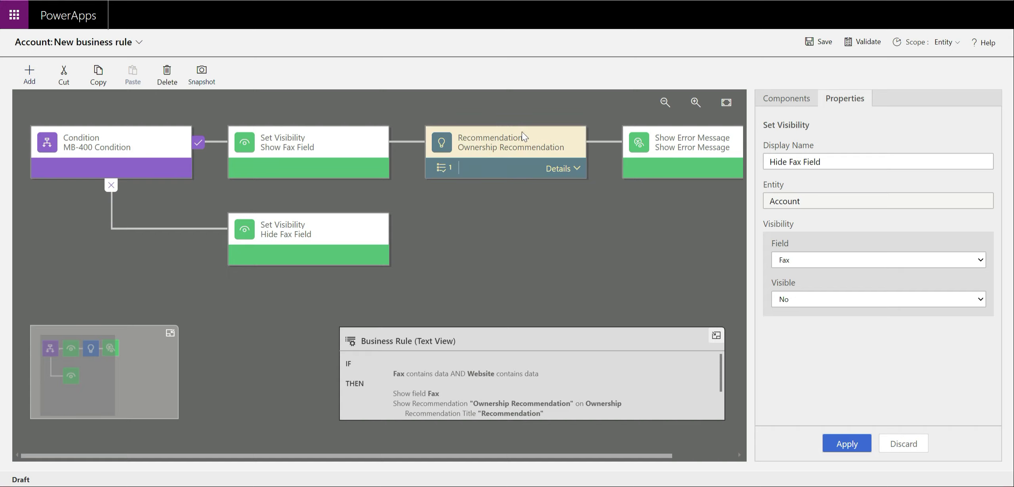
left_click(498, 147)
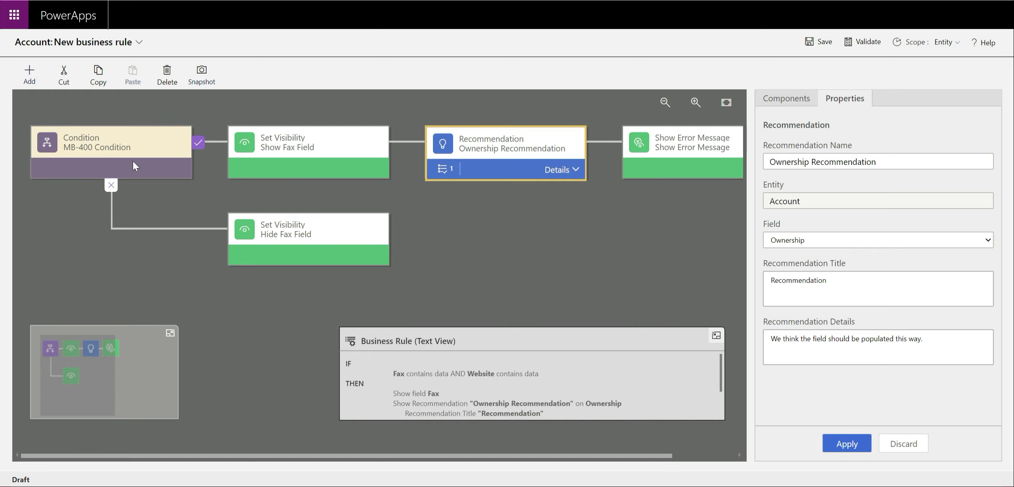
Step: Copy the Ownership Recommendation and paste it after the Hide Fax Field action
left_click(98, 75)
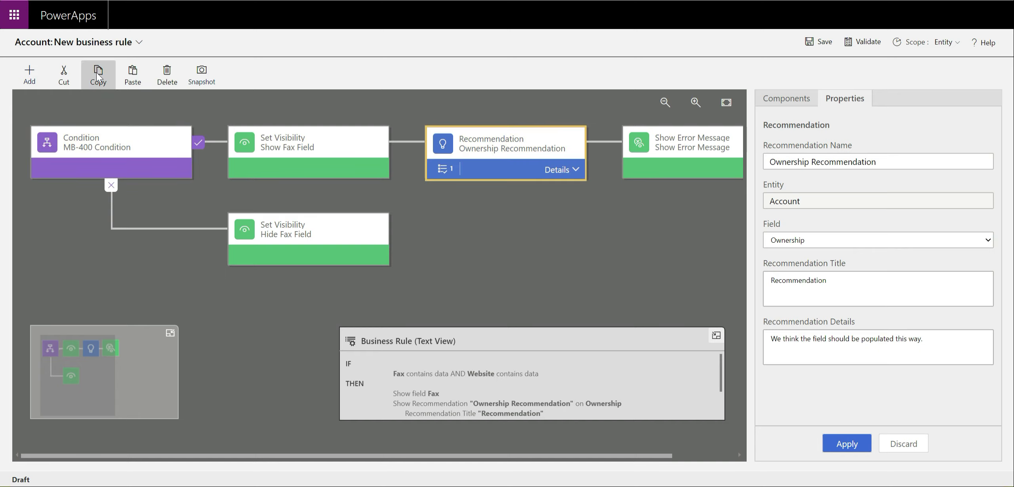
left_click(453, 265)
left_click(371, 233)
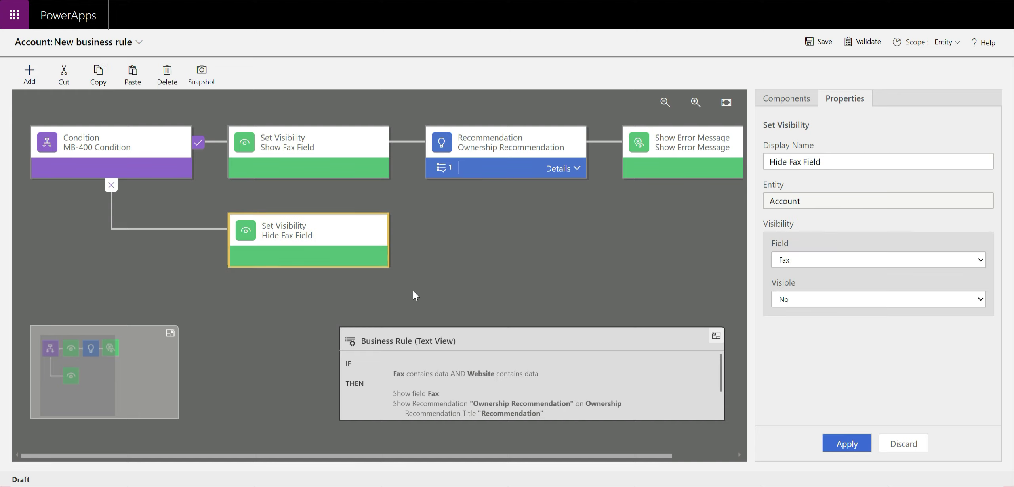
left_click(132, 78)
left_click(414, 241)
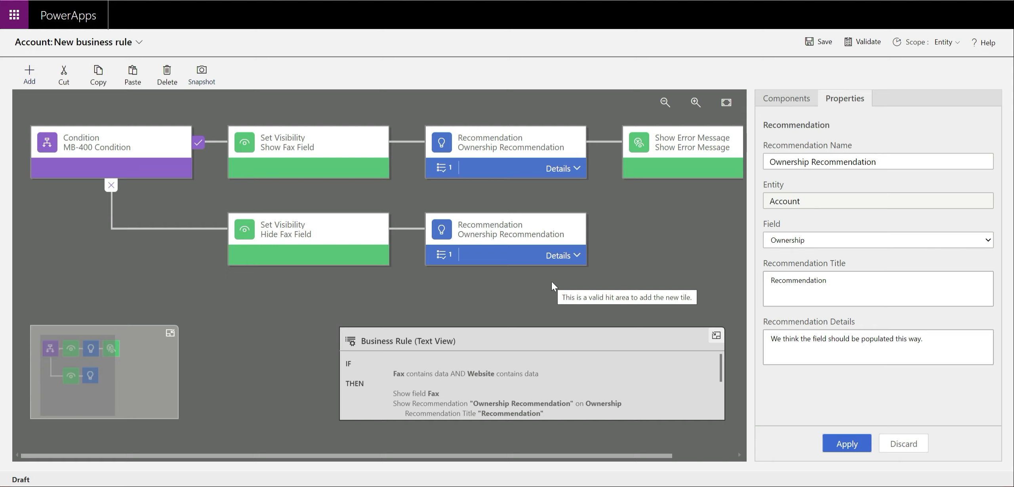
left_click(98, 75)
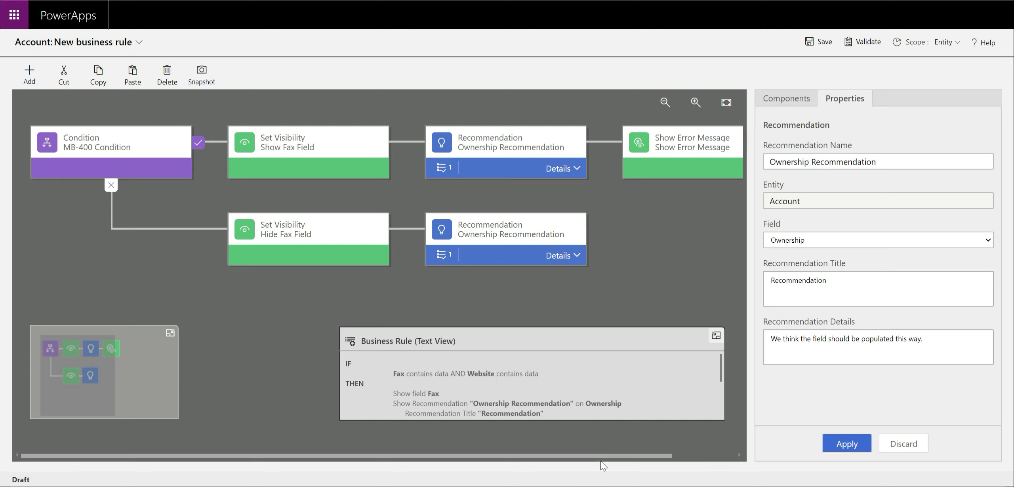
Step: Add a Lock/Unlock action 'Lock Website Field' on the else branch that locks Website
left_click_drag(600, 457, 694, 436)
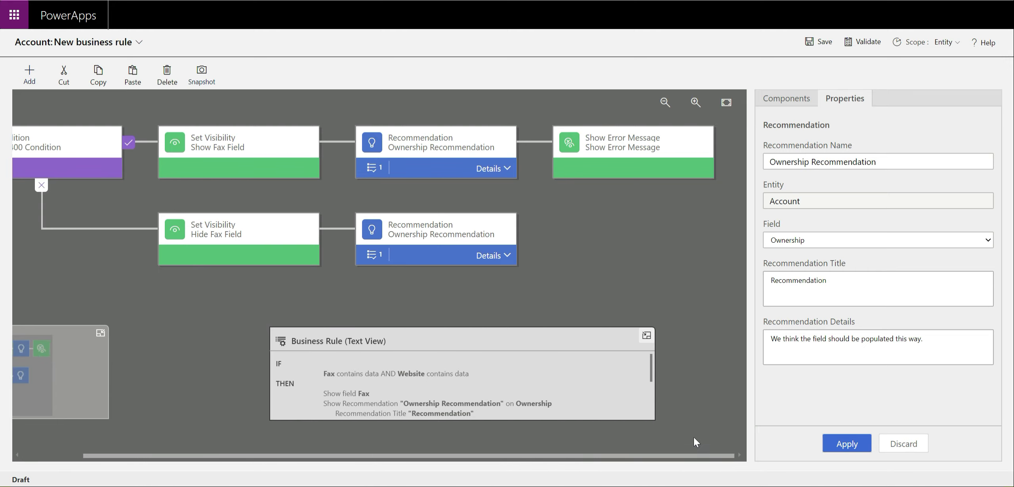
left_click(799, 104)
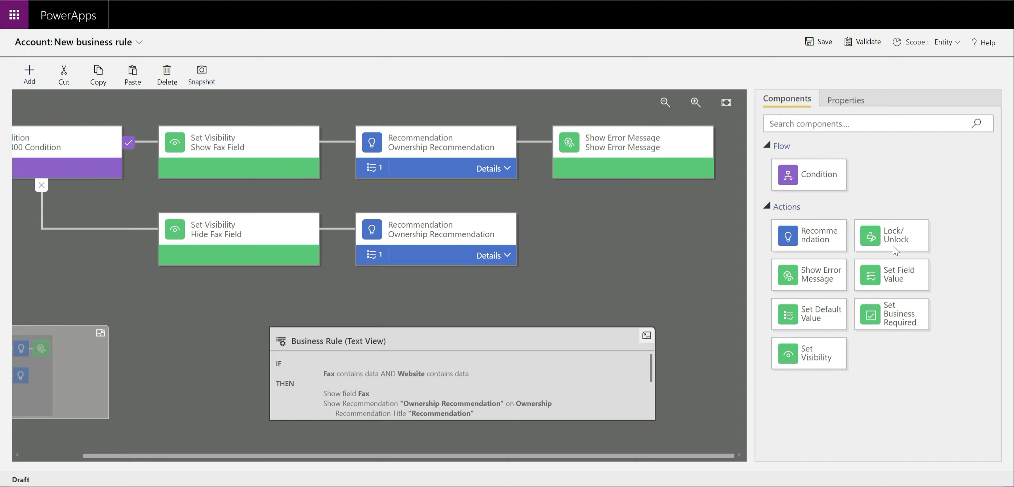
left_click_drag(891, 237, 596, 239)
triple_click(808, 162)
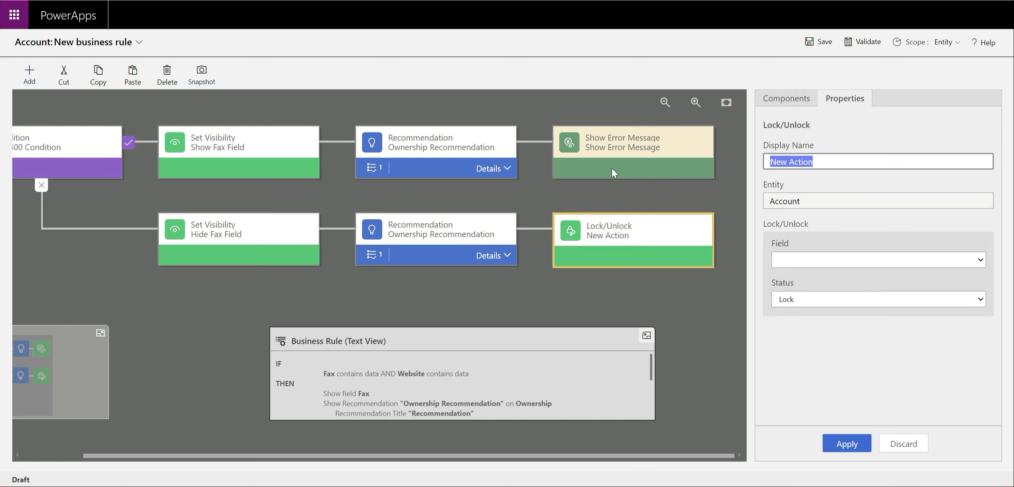
type("Lock Websit")
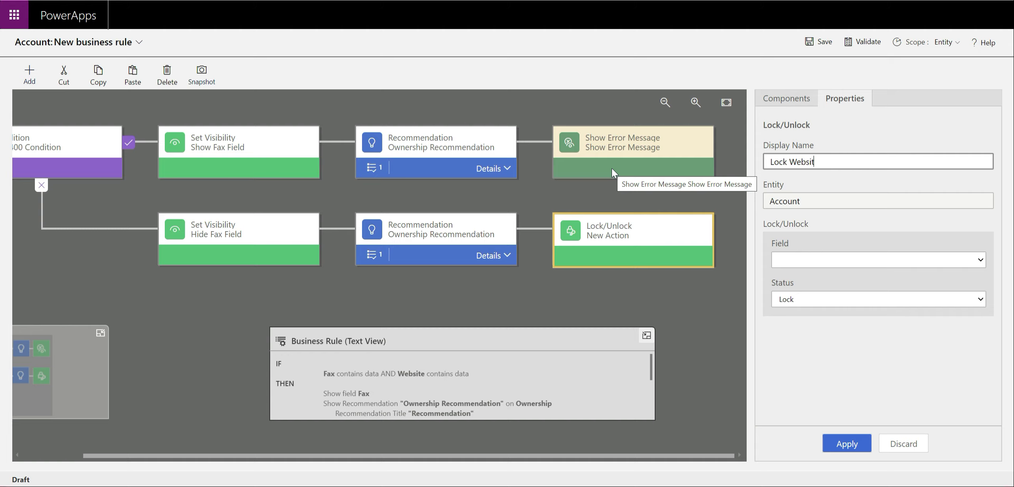
type("e Field")
left_click(951, 258)
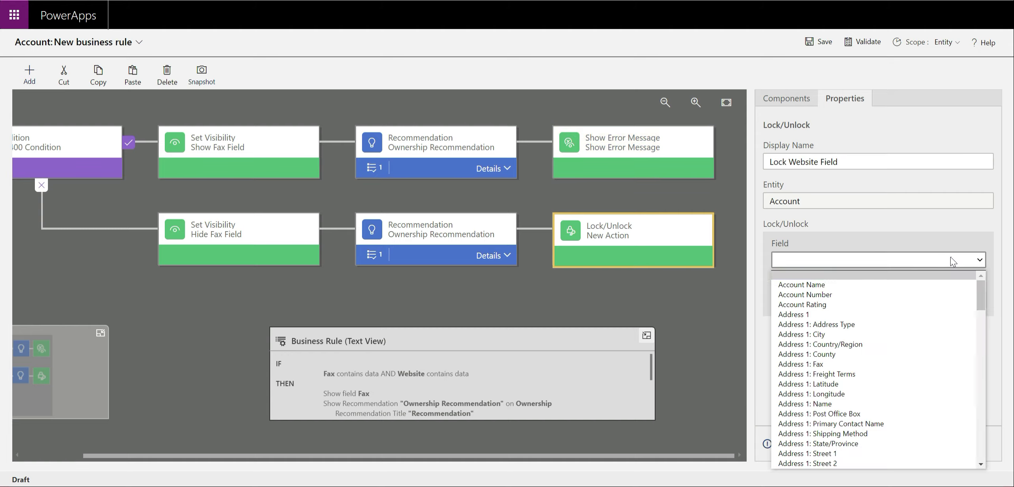
left_click_drag(985, 292, 975, 454)
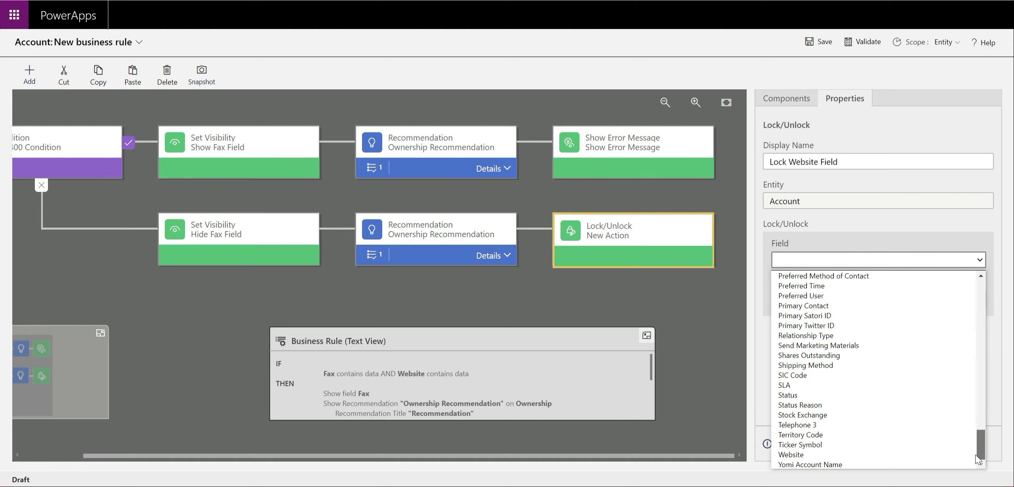
left_click(822, 454)
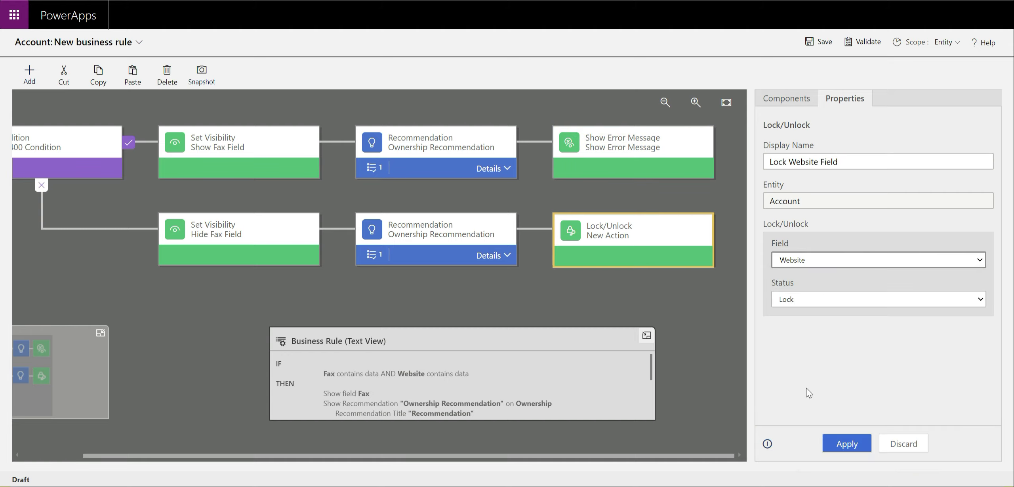
left_click(847, 446)
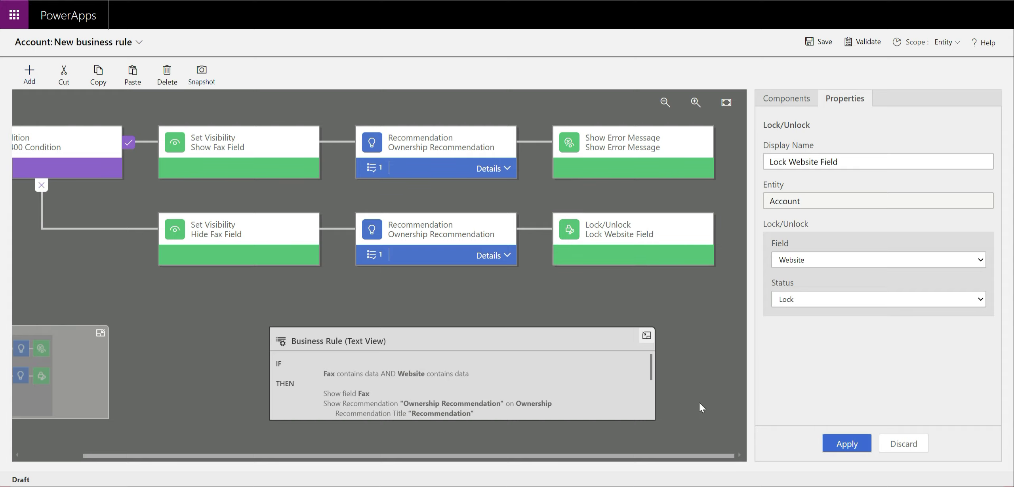
left_click_drag(626, 452, 515, 471)
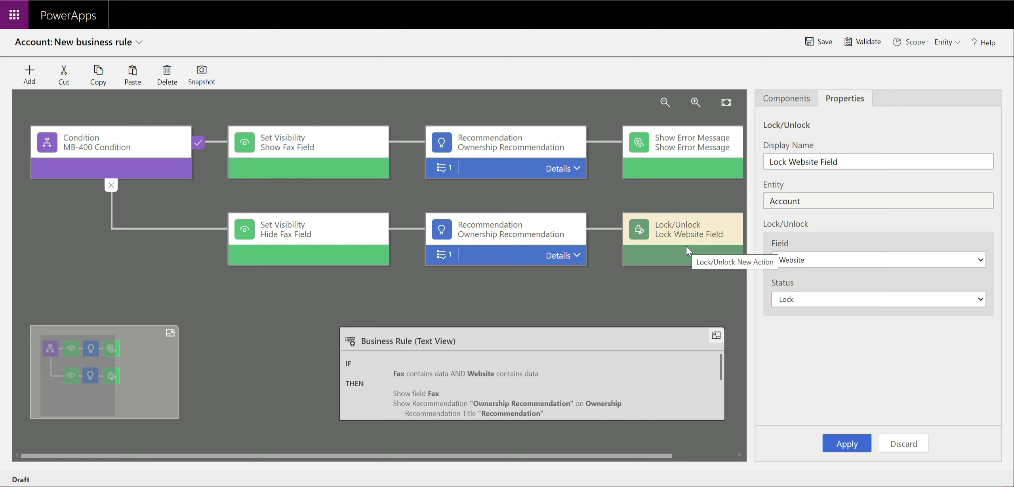
Step: Enter MB-400 as the business rule name in the header and save the rule
left_click(139, 42)
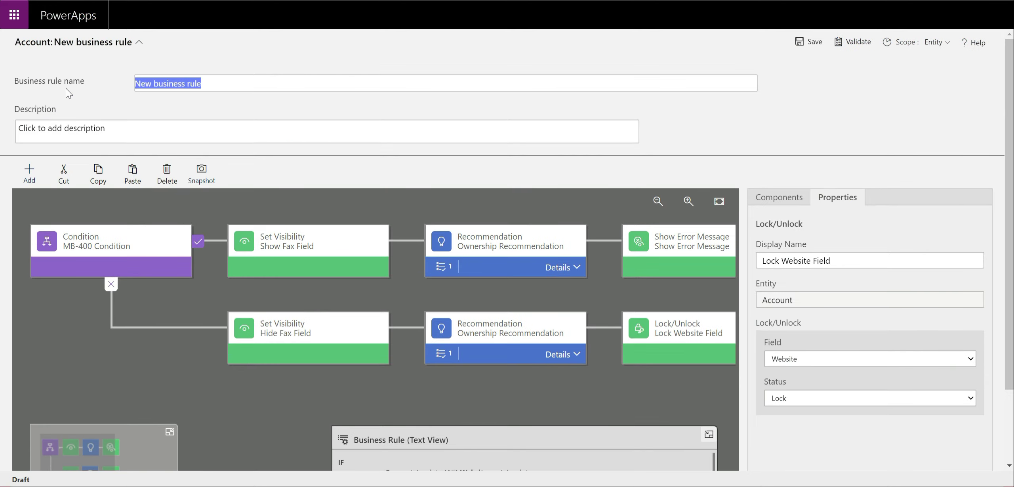
type("Mb-400")
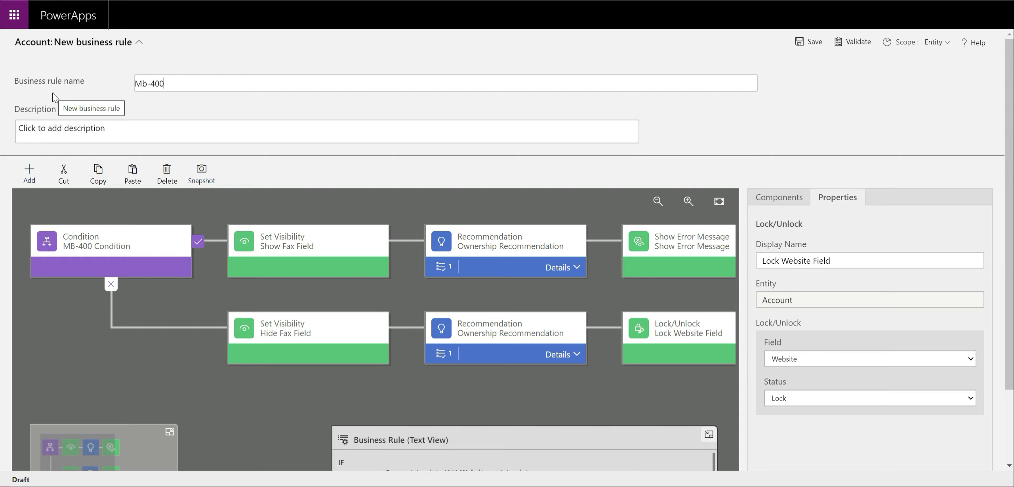
key("BackSpace")
key("BackSpace")
key("BackSpace")
key("BackSpace")
key("BackSpace")
key("BackSpace")
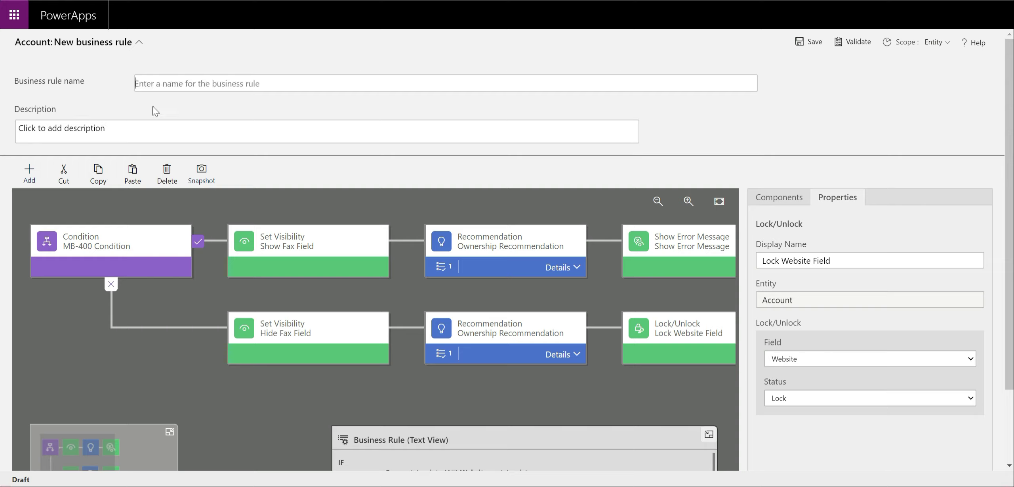
type("MB-5")
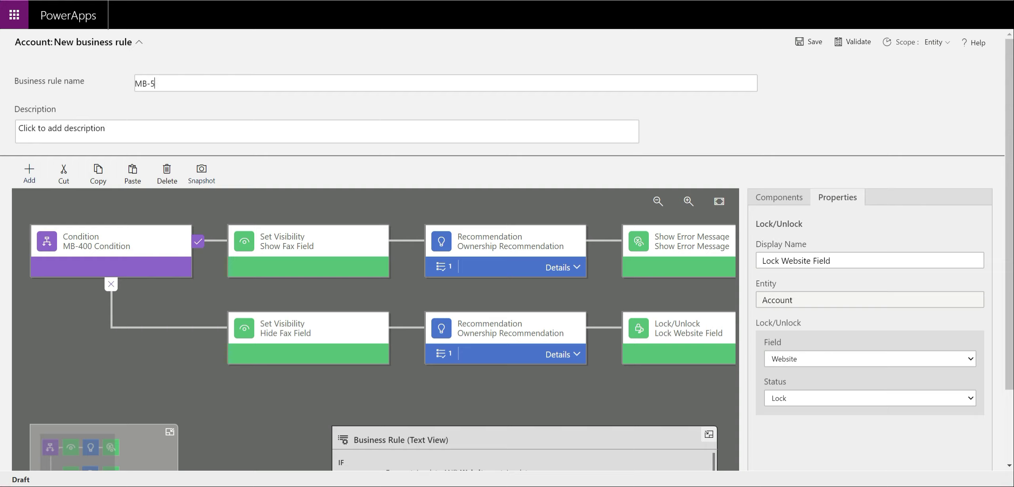
key("BackSpace")
type("400")
left_click(809, 42)
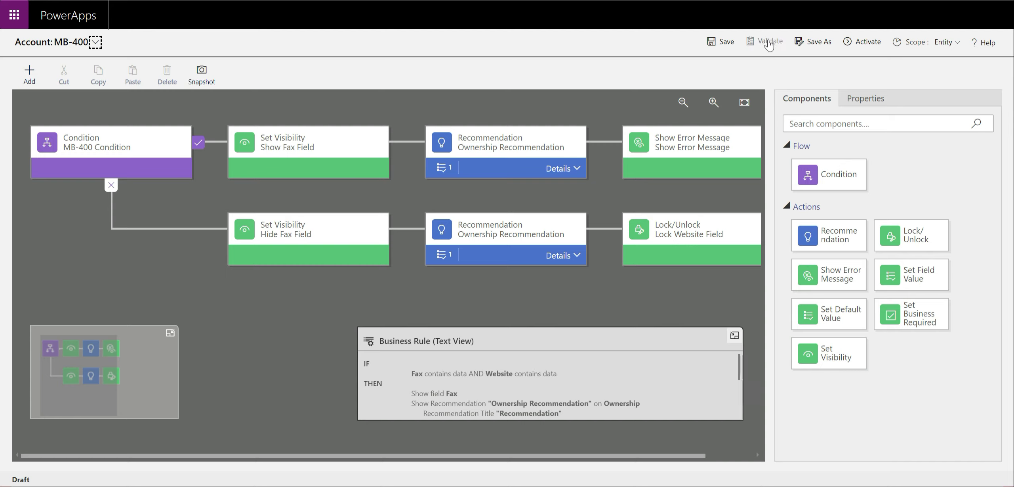
Step: Validate the MB-400 rule with no errors and bring up its Scope choices
left_click(763, 43)
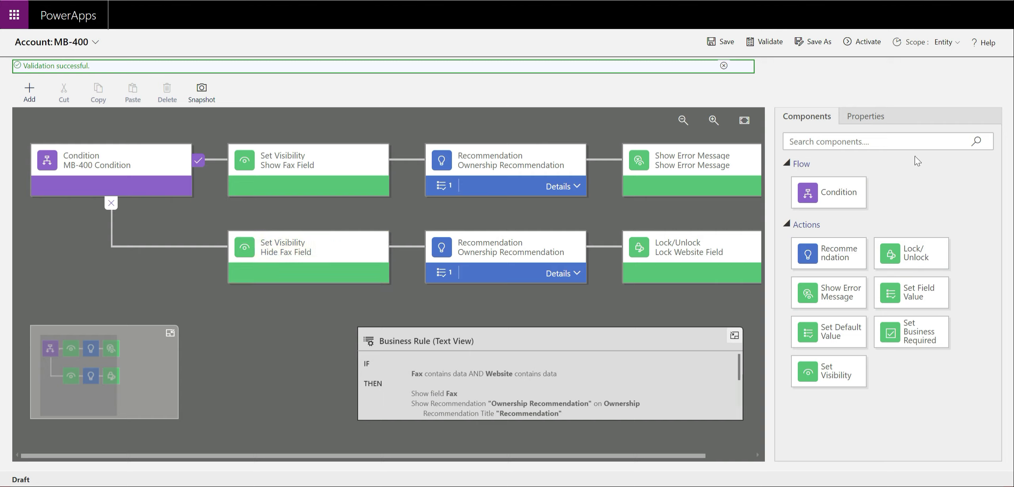
left_click(956, 45)
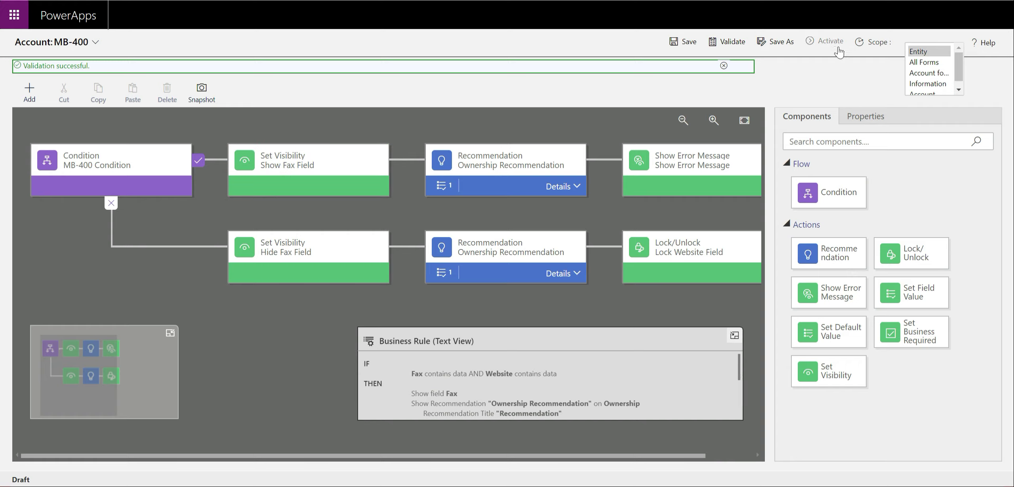
Step: Set the rule's scope to All Forms and activate it, confirming the prompt
left_click(924, 62)
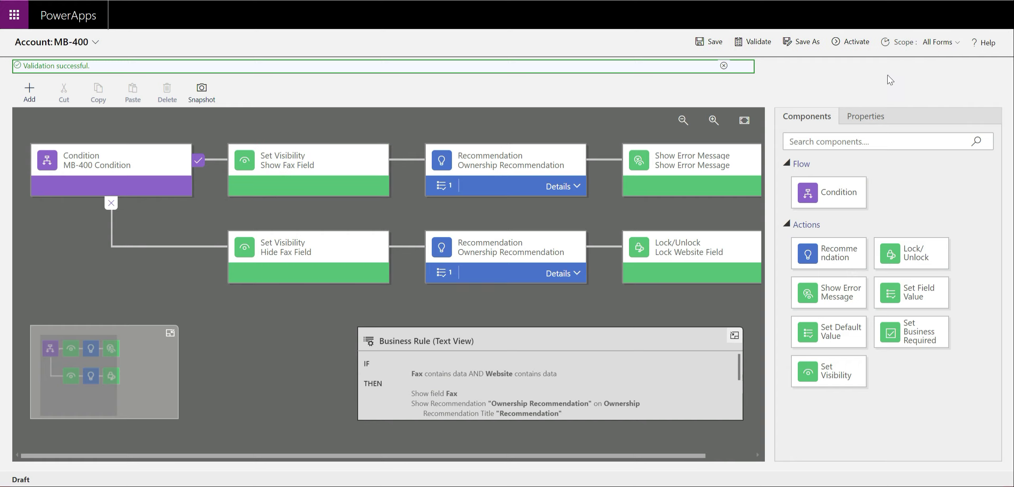
left_click(851, 45)
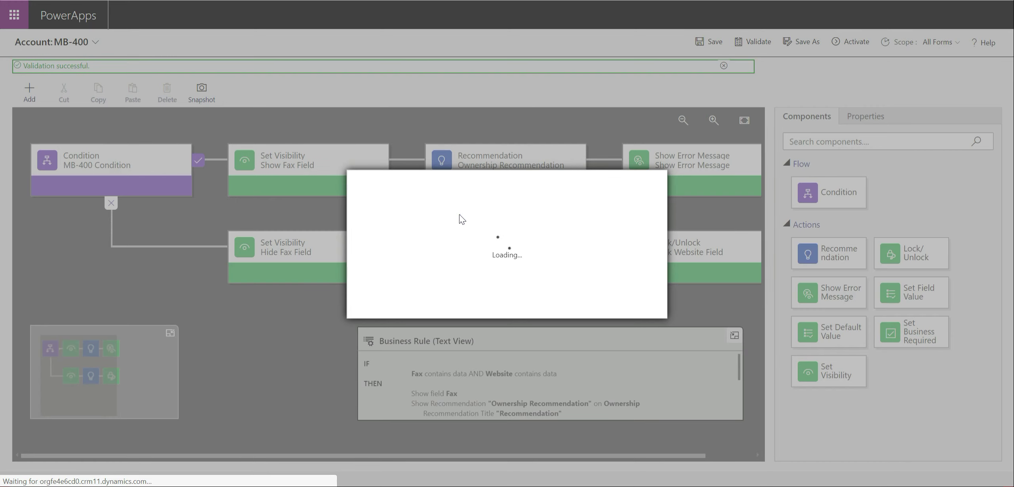
left_click(567, 305)
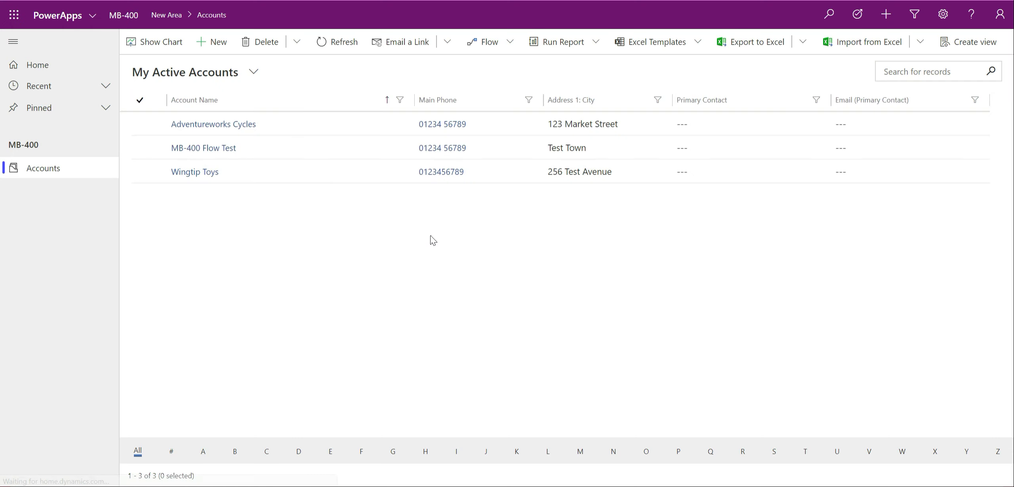
Step: Add a new account record with Account Name TEST COMPANY and save it
left_click(210, 44)
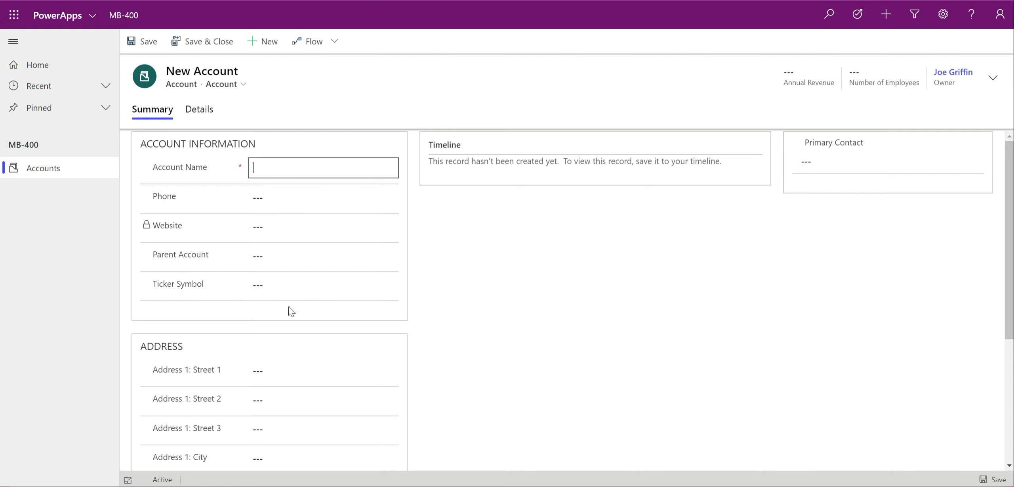
scroll(292, 274, "down", 1)
type("tEST cOMP")
key("BackSpace")
key("BackSpace")
key("BackSpace")
key("BackSpace")
key("BackSpace")
key("BackSpace")
key("BackSpace")
key("BackSpace")
key("BackSpace")
type("TEST COMPANY")
left_click(144, 42)
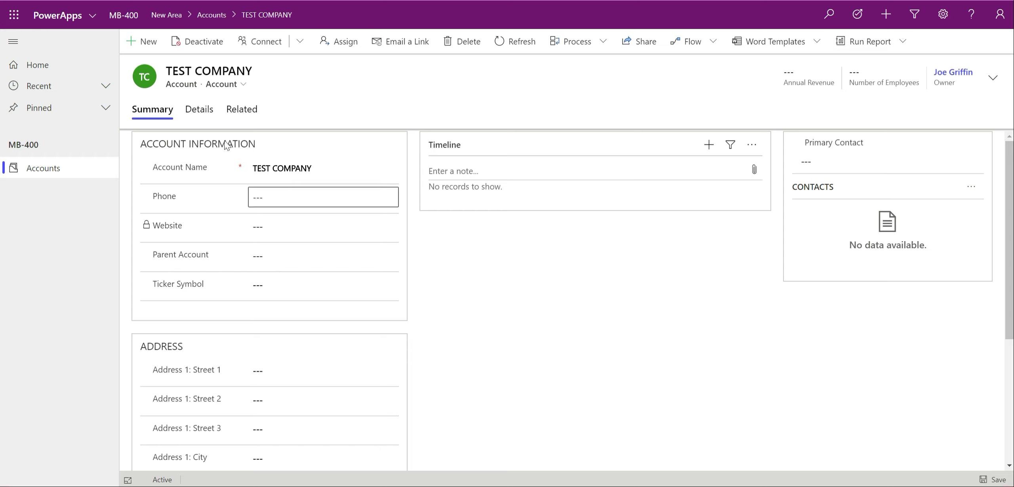
Step: In the Details section, apply the recommendation that sets TEST COMPANY's Ownership to Public
left_click(191, 115)
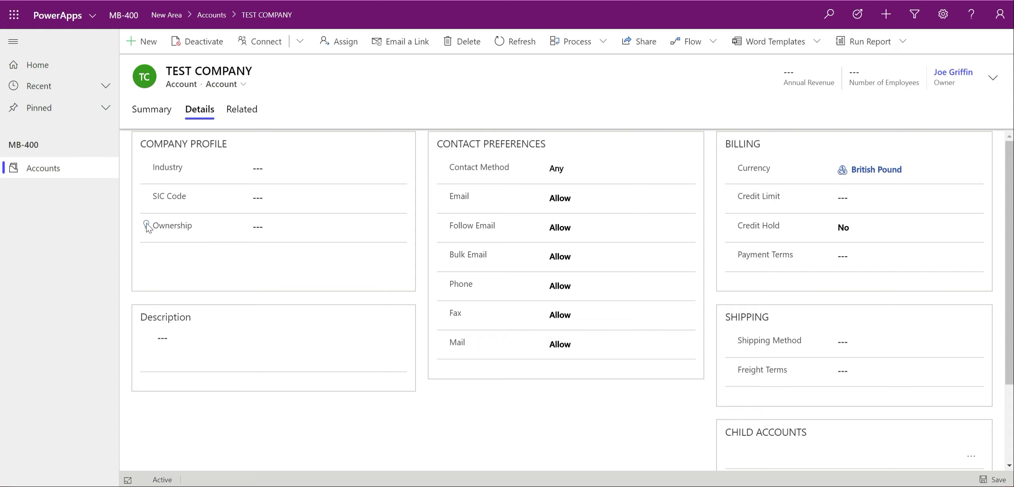
left_click(147, 225)
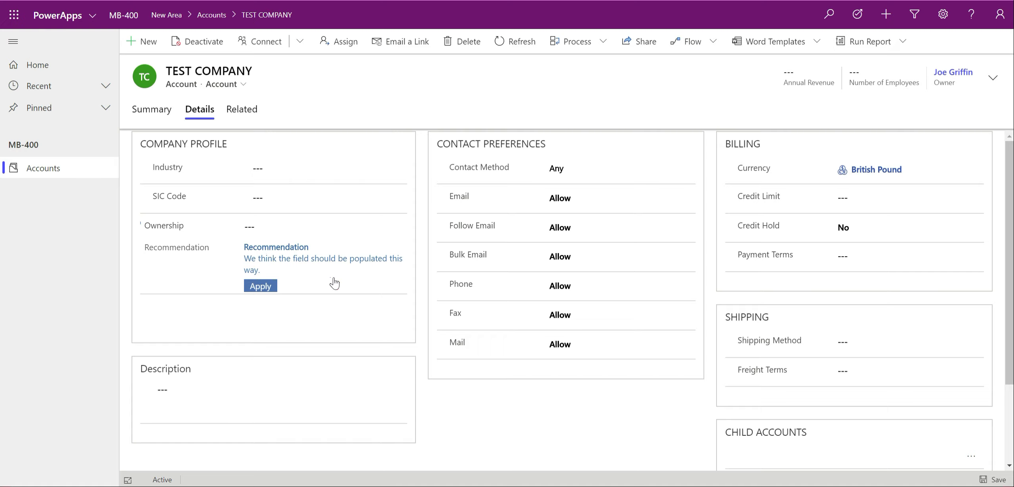
left_click(263, 289)
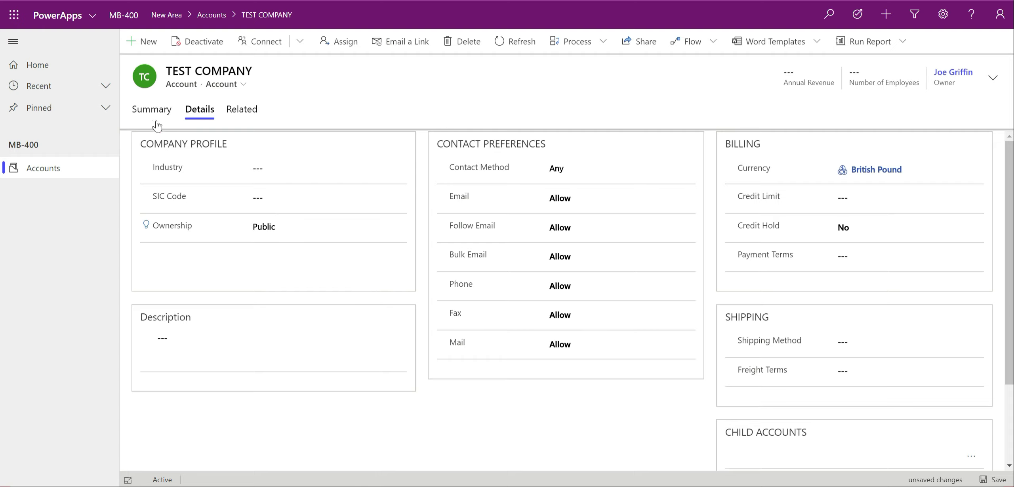
Step: Switch to Summary and back to Details to check TEST COMPANY's Ownership is Public
left_click(148, 109)
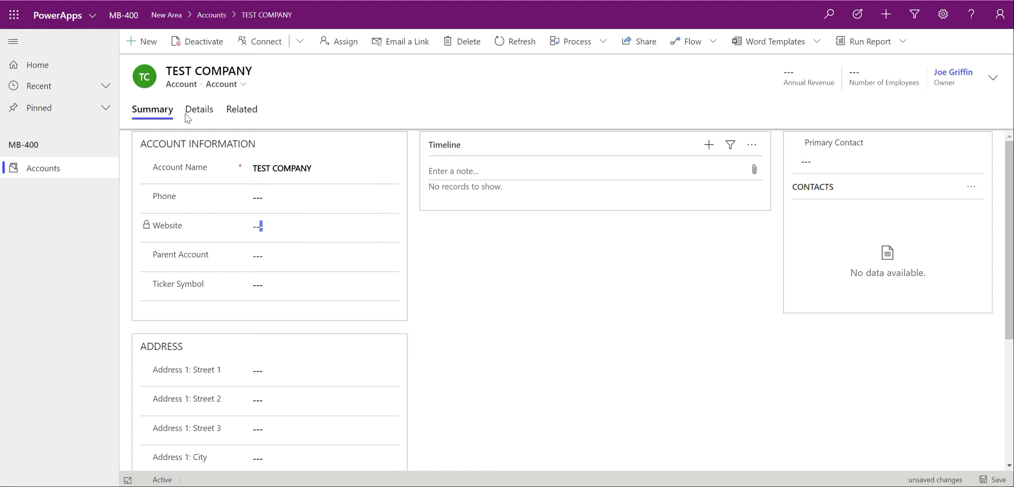
left_click(204, 116)
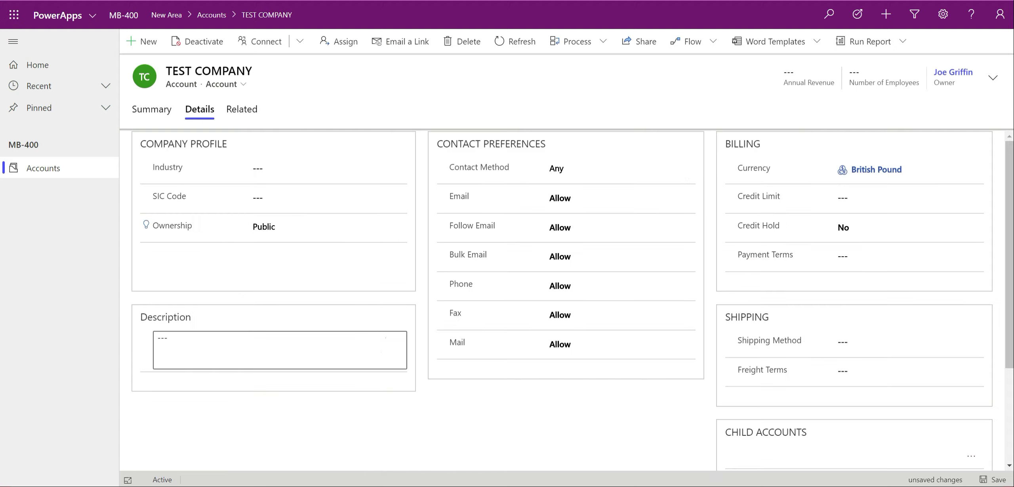